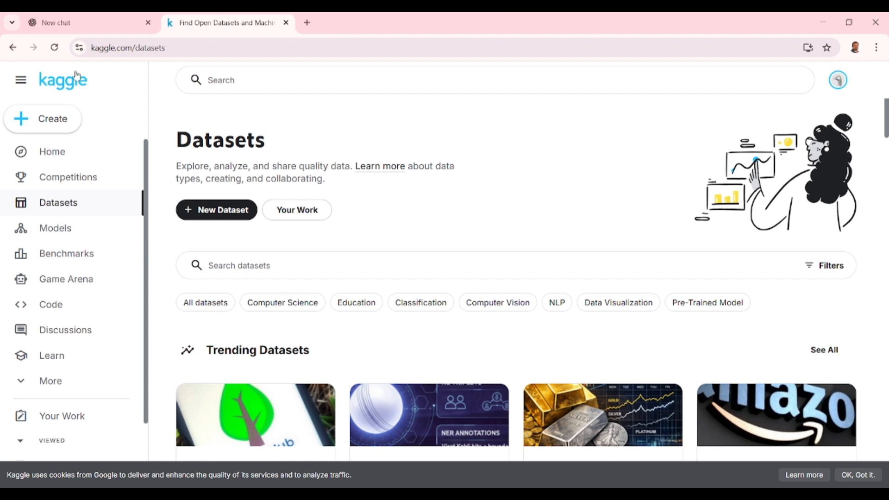
# Open the Kaggle site in a new browser tab through a Google search and go to its Datasets page
pyautogui.click(305, 22)
pyautogui.click(310, 227)
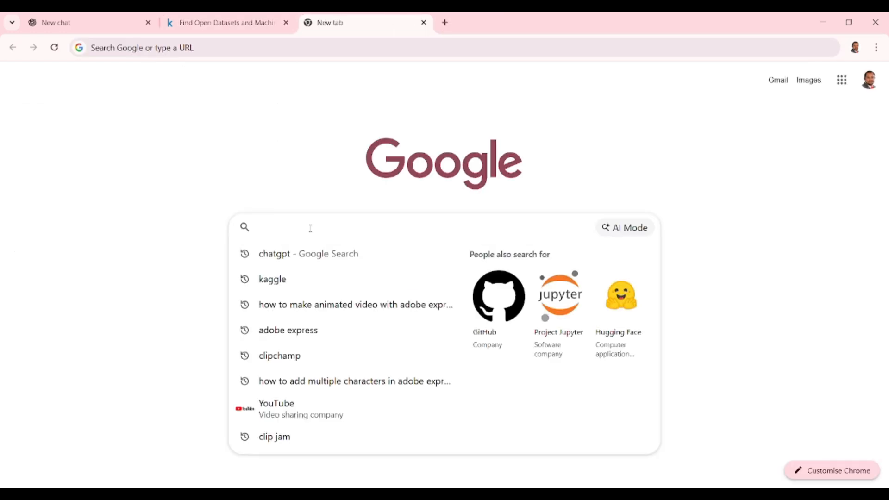
pyautogui.click(284, 278)
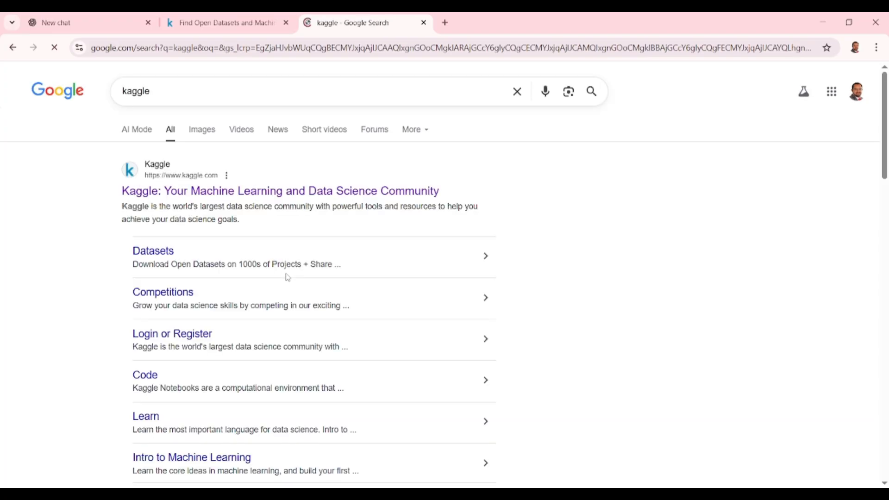
pyautogui.click(230, 195)
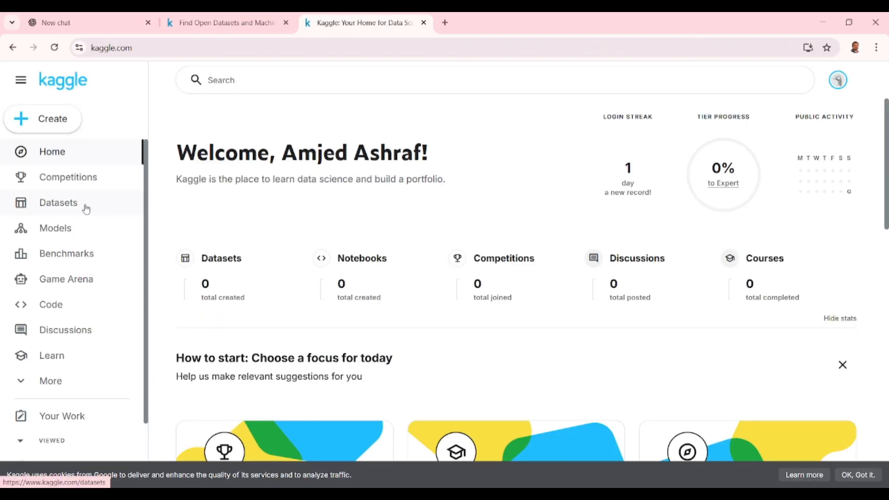
pyautogui.click(83, 207)
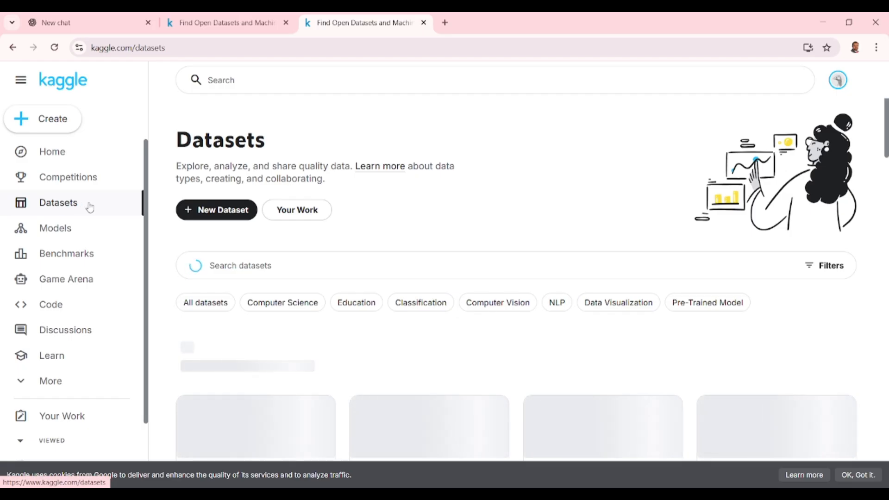
# Search the datasets for "retail store" and open the Retail Store Sales Transactions (Scanner Data) dataset
pyautogui.click(264, 269)
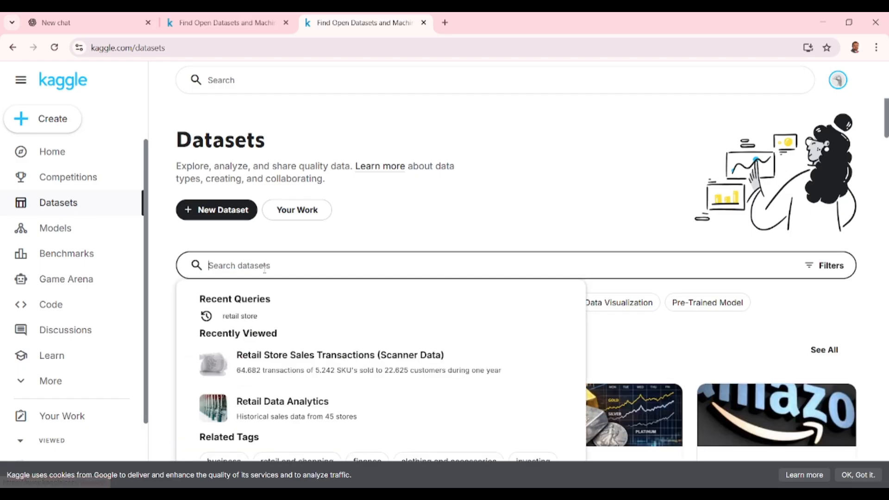
pyautogui.write('re')
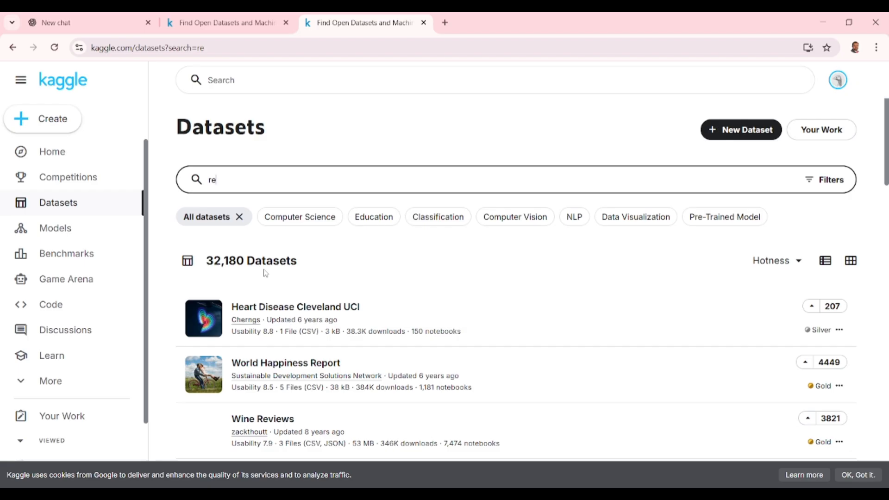
pyautogui.write('tai')
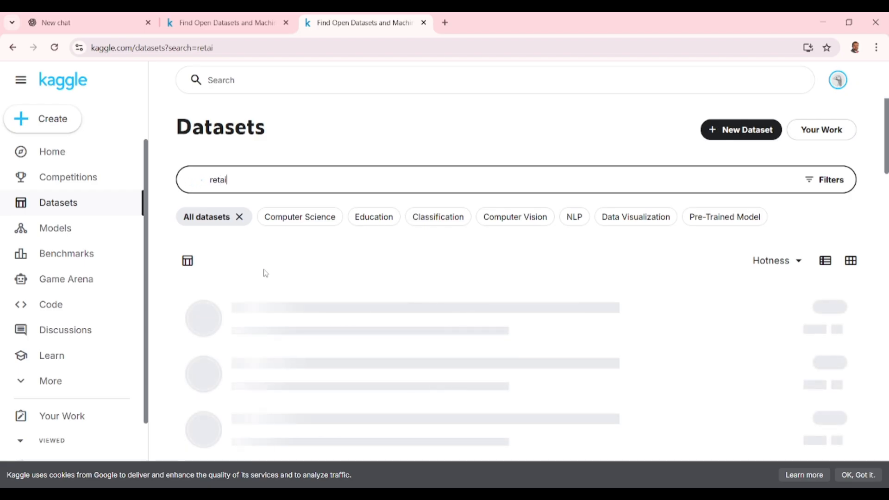
pyautogui.write('l ')
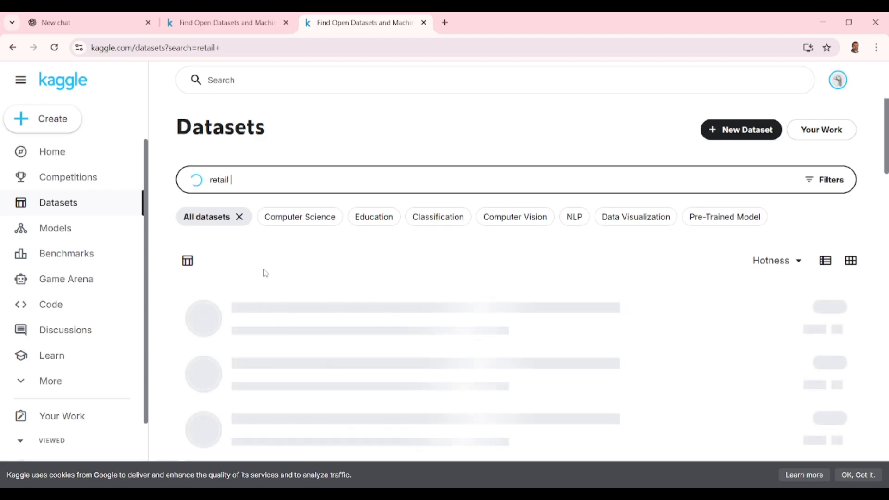
pyautogui.write('store')
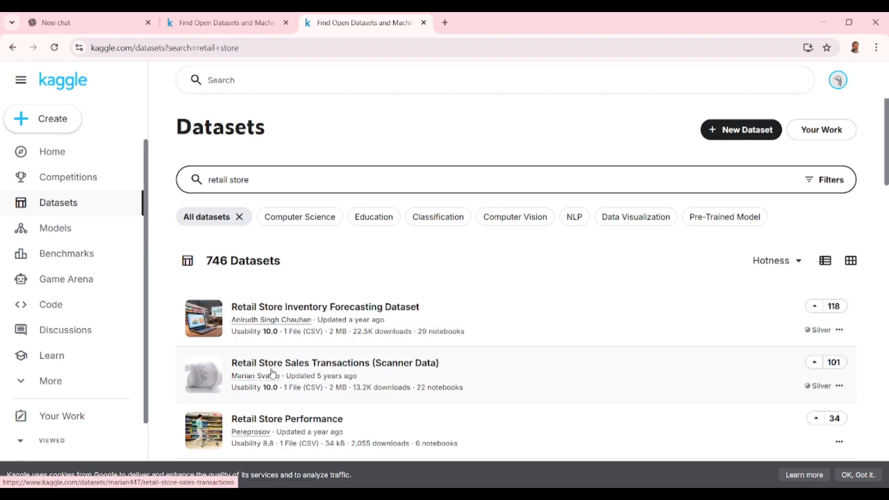
pyautogui.click(304, 363)
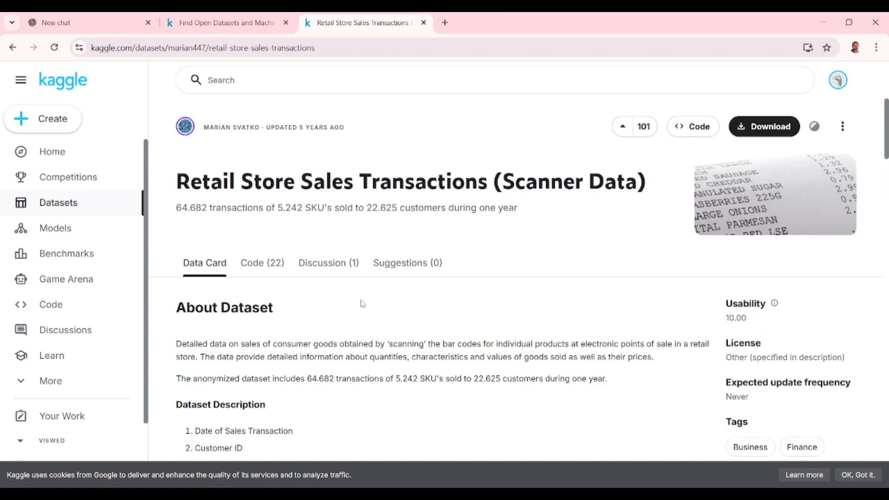
# Download the scanner_data.csv file from the dataset's data preview and switch to Power BI Desktop
pyautogui.scroll(-7, 361, 304)
pyautogui.scroll(4, 364, 304)
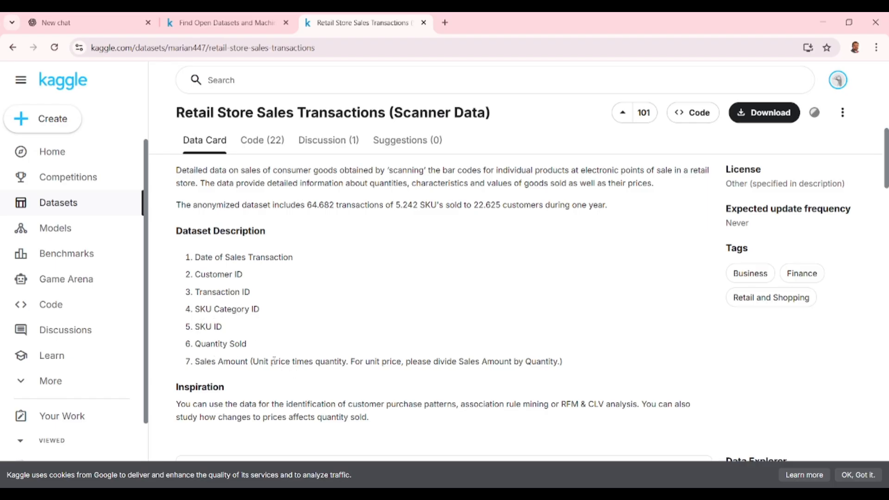
pyautogui.scroll(-9, 325, 343)
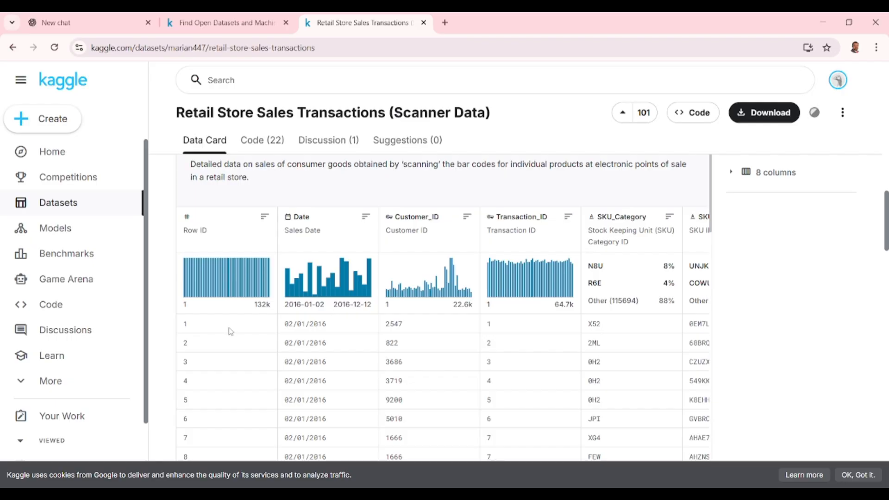
pyautogui.scroll(3, 492, 327)
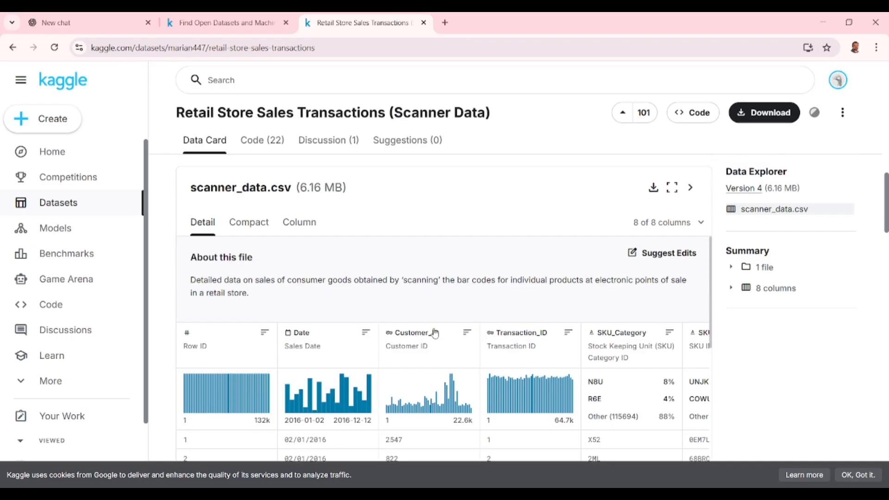
pyautogui.click(653, 188)
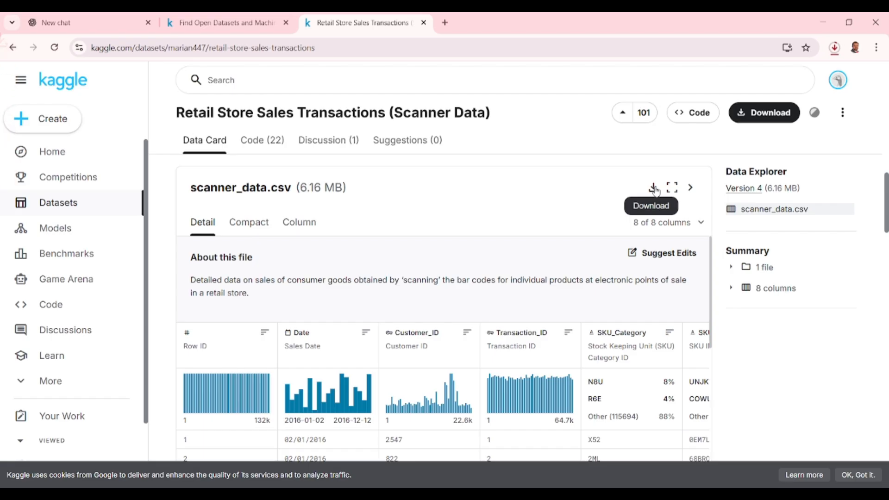
pyautogui.click(821, 23)
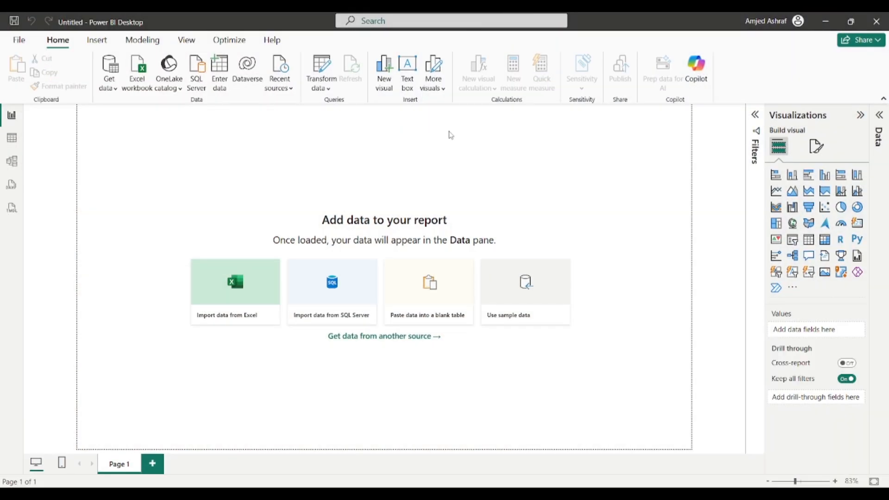
pyautogui.click(112, 90)
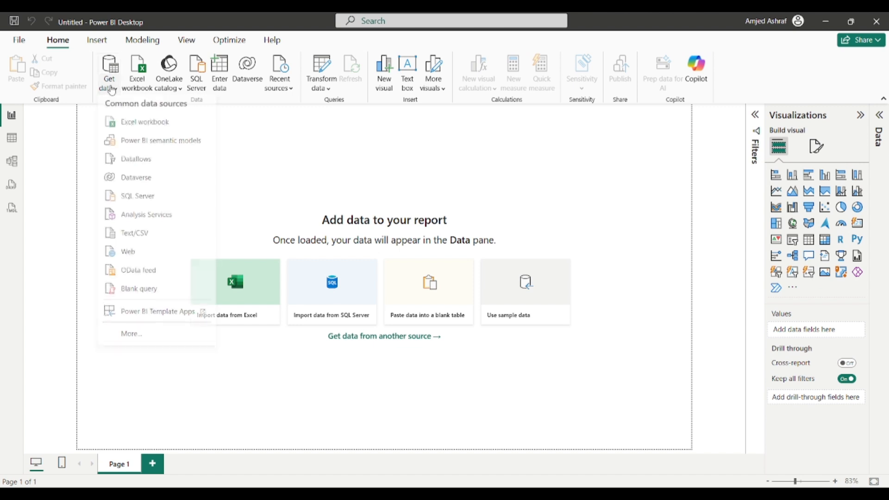
pyautogui.click(129, 127)
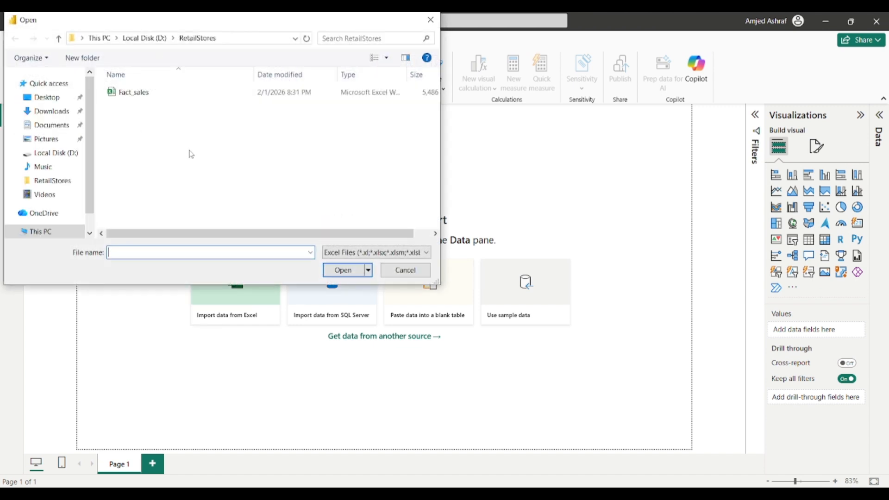
pyautogui.doubleClick(135, 94)
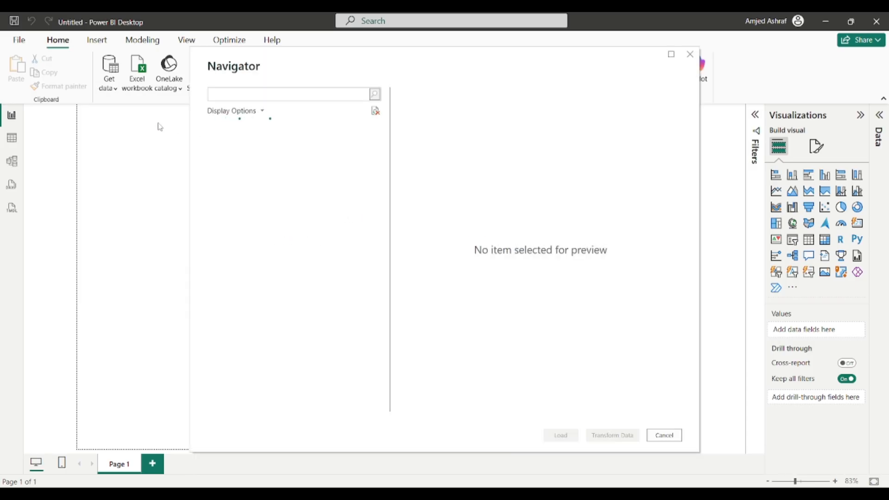
pyautogui.click(663, 435)
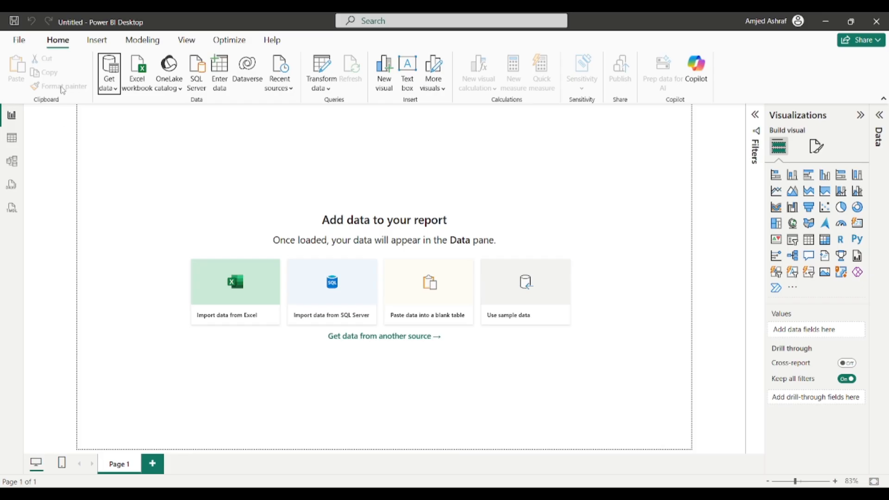
# View the full list of available data source connectors and close it without connecting
pyautogui.click(107, 89)
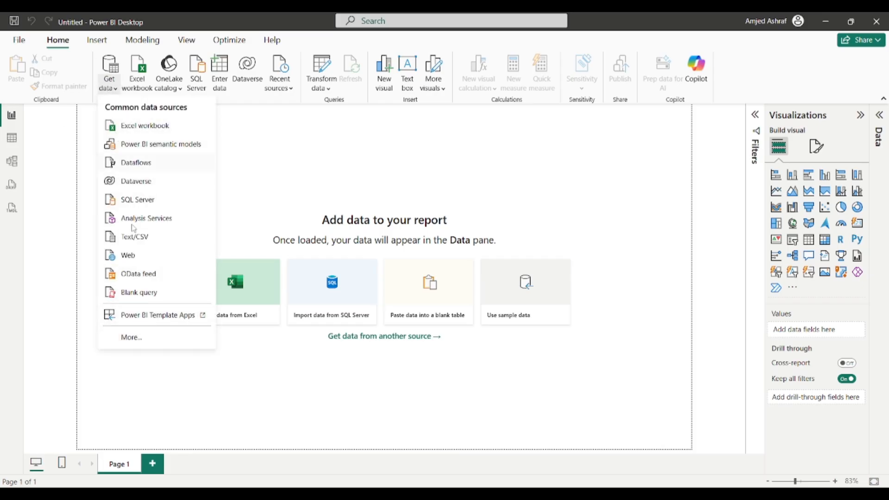
pyautogui.click(155, 337)
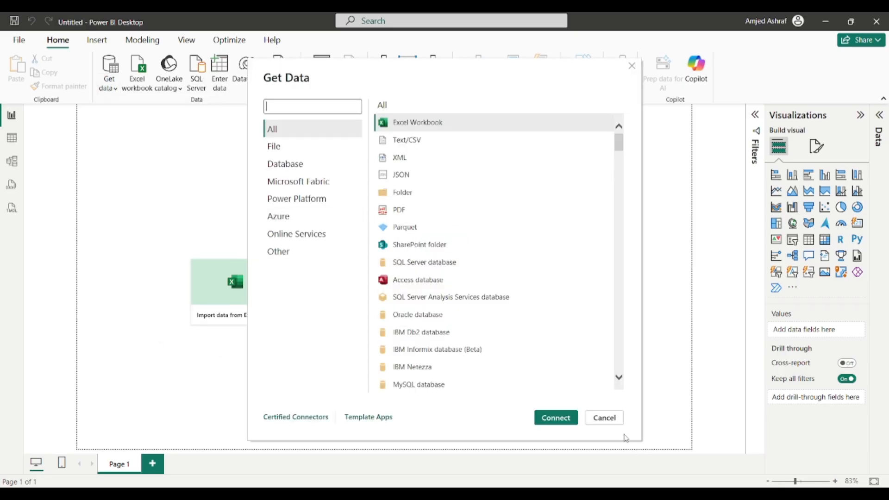
pyautogui.click(616, 423)
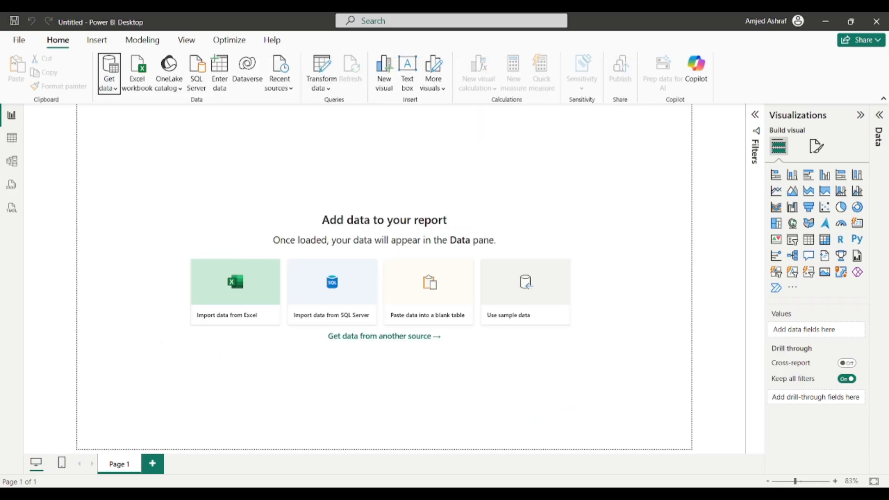
# Connect to the Fact_sales Excel workbook in the RetailStores folder as the report's data source
pyautogui.click(110, 86)
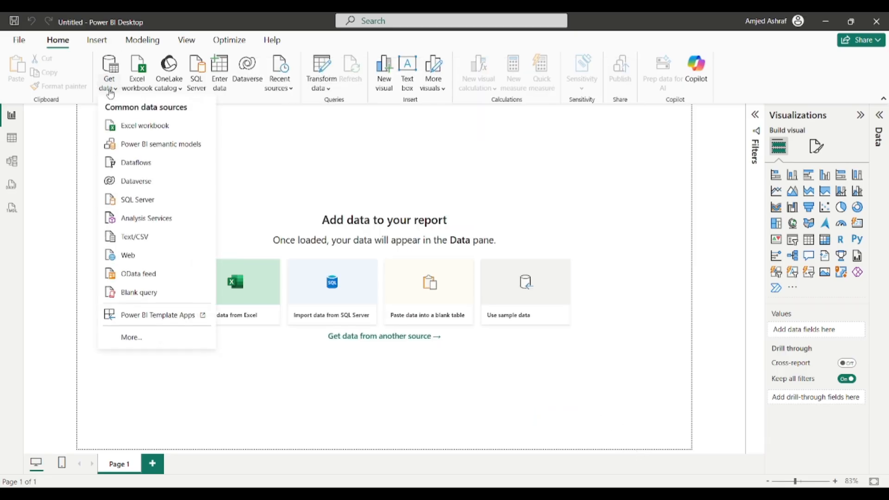
pyautogui.click(131, 127)
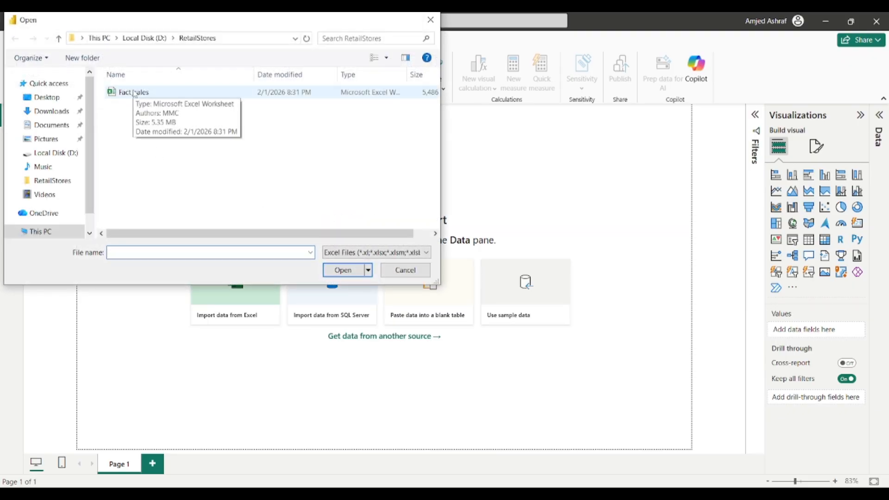
pyautogui.doubleClick(134, 93)
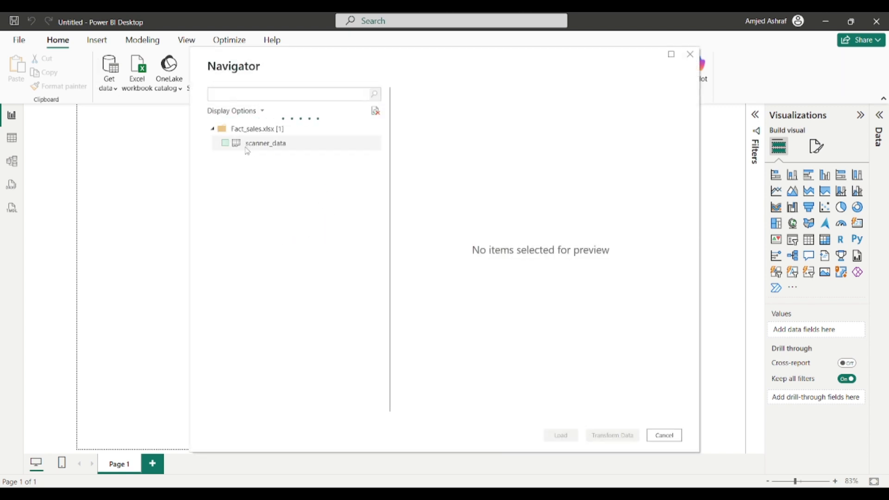
# Switch to the Downloads folder and open the scanner_data file inside the scanner_data.csv (1) archive in Excel
pyautogui.moveTo(327, 7)
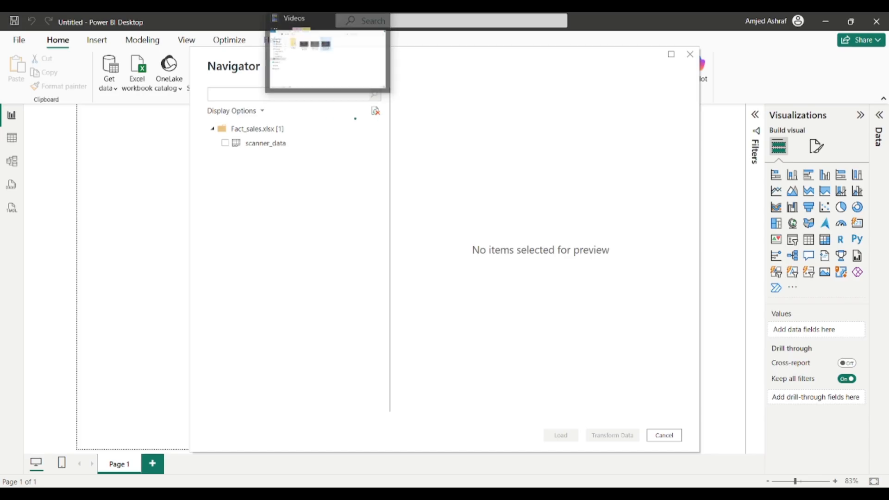
pyautogui.click(327, 58)
pyautogui.click(167, 155)
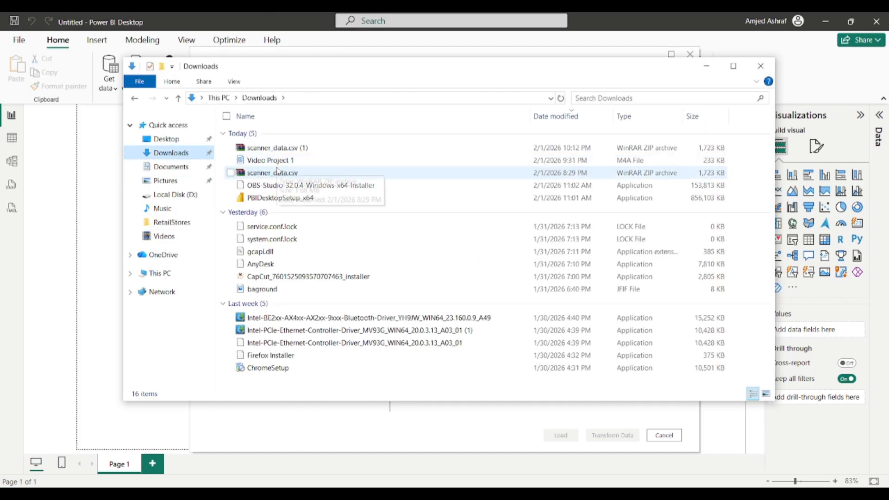
pyautogui.doubleClick(269, 147)
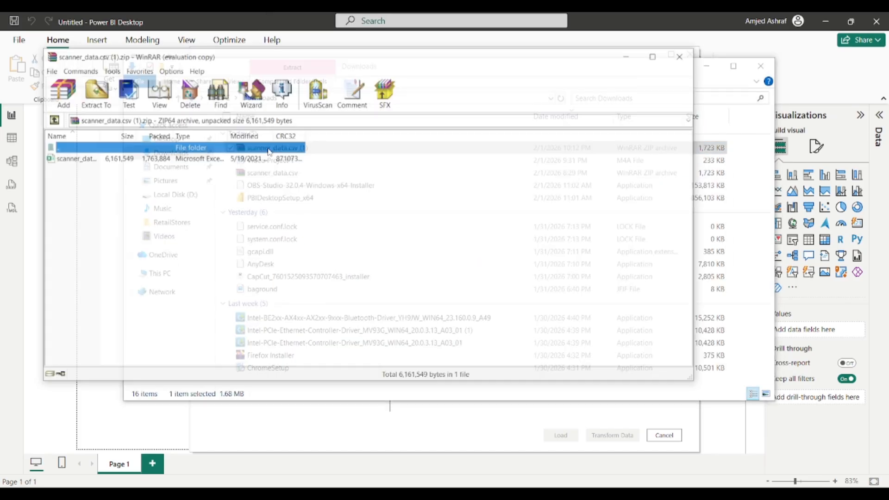
pyautogui.doubleClick(70, 159)
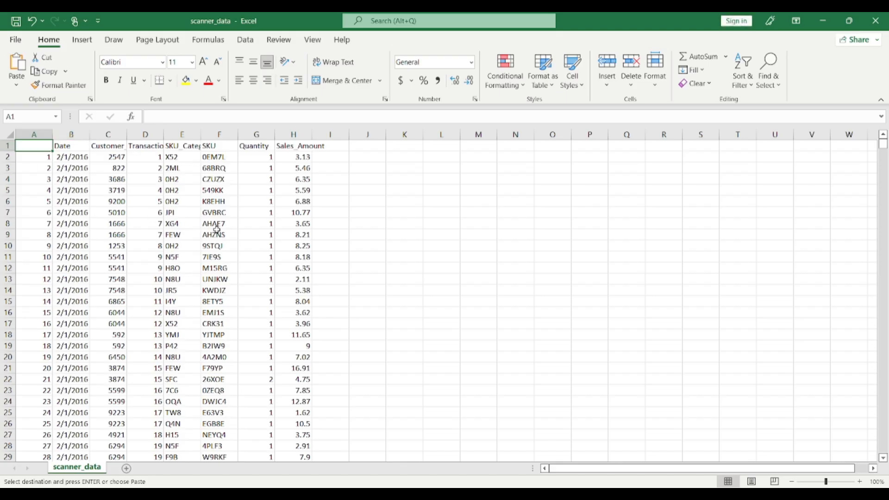
# Delete the unnamed row-number column A from the scanner_data sheet and check the remaining header row
pyautogui.click(215, 234)
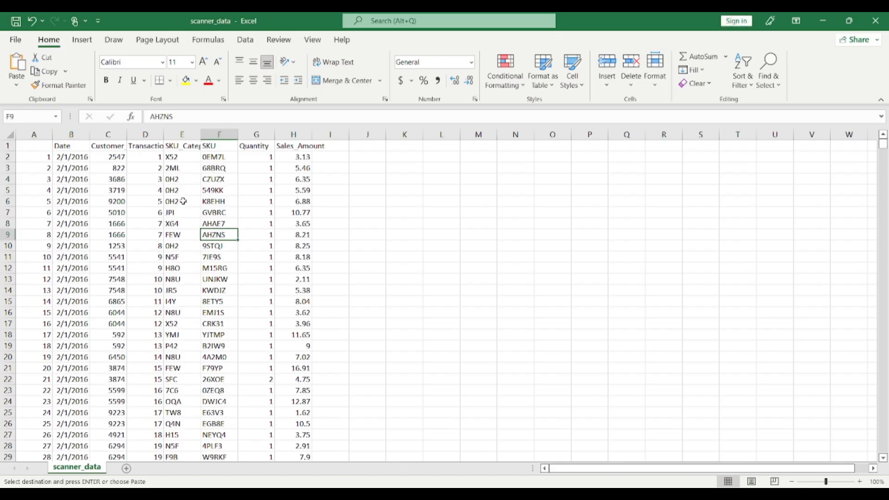
pyautogui.click(38, 133)
pyautogui.rightClick(39, 134)
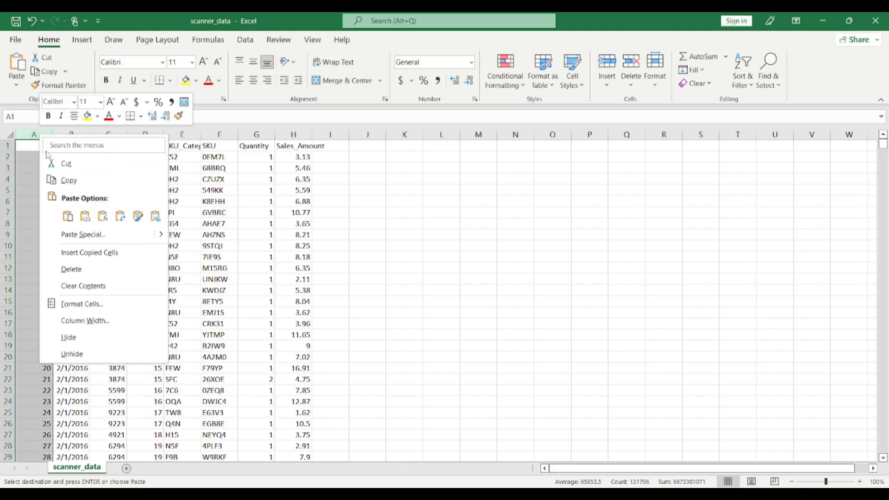
pyautogui.click(71, 269)
pyautogui.moveTo(32, 147); pyautogui.dragTo(279, 149)
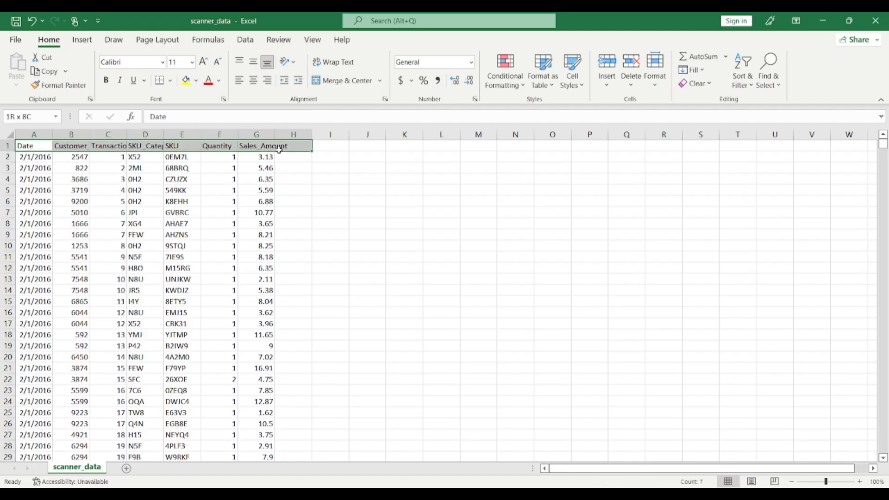
pyautogui.click(320, 167)
# Save the scanner_data sheet to the Downloads folder as an Excel Workbook named scanner_data
pyautogui.click(17, 39)
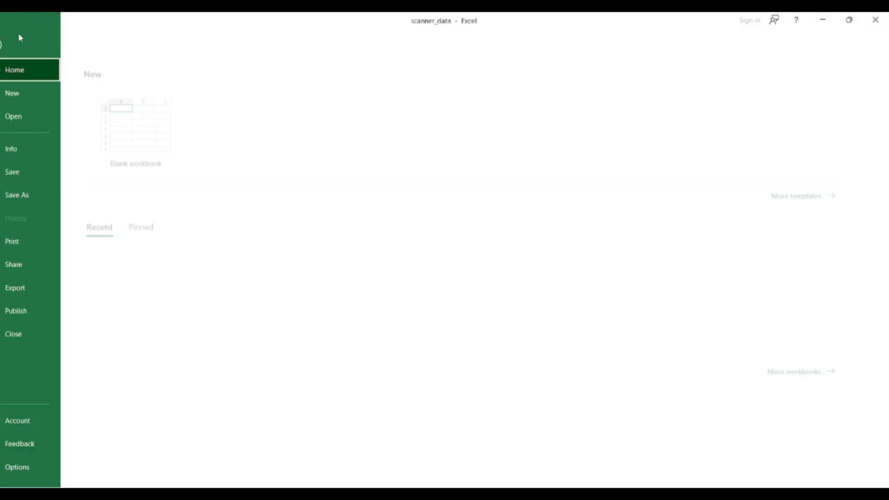
pyautogui.click(38, 201)
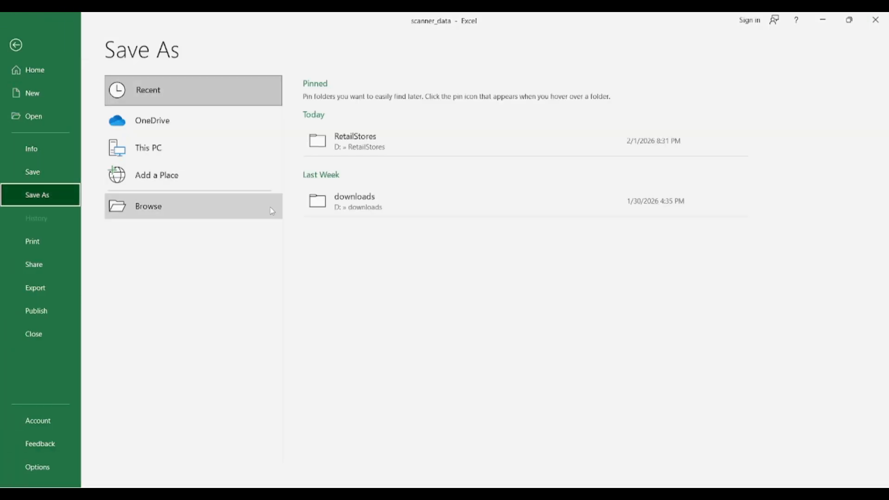
pyautogui.click(219, 212)
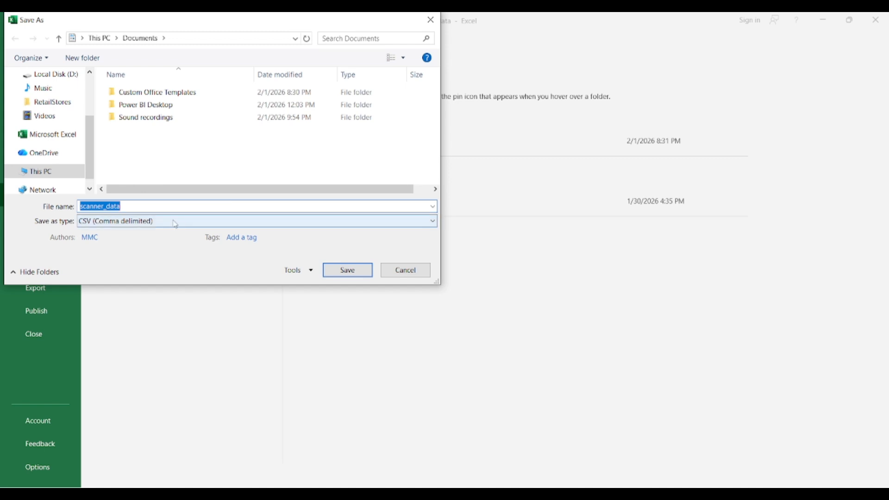
pyautogui.click(174, 224)
pyautogui.click(132, 13)
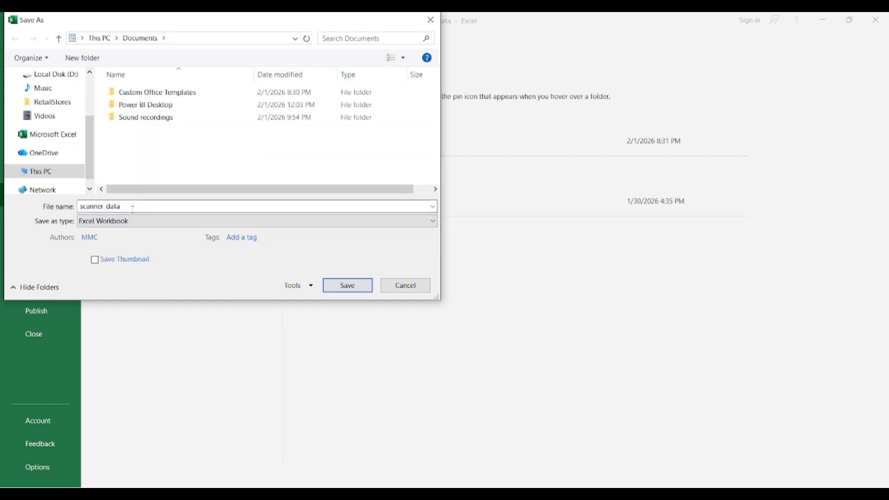
pyautogui.scroll(2, 91, 147)
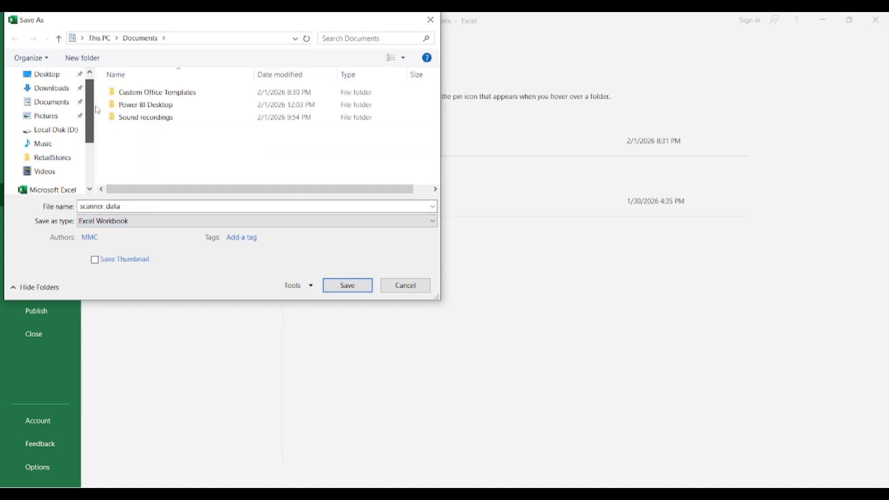
pyautogui.click(51, 111)
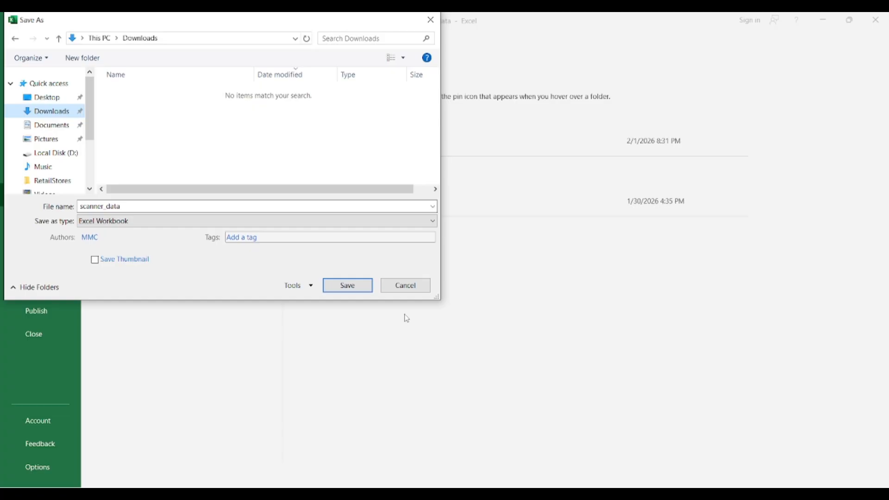
pyautogui.click(338, 287)
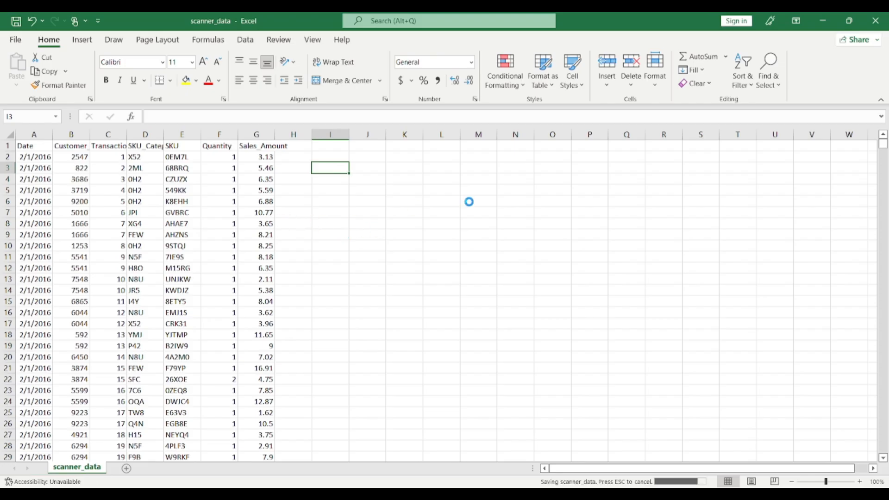
# Close Excel to return to Power BI Desktop and open the scanner_data sheet of Fact_sales.xlsx in the Power Query Editor
pyautogui.click(878, 22)
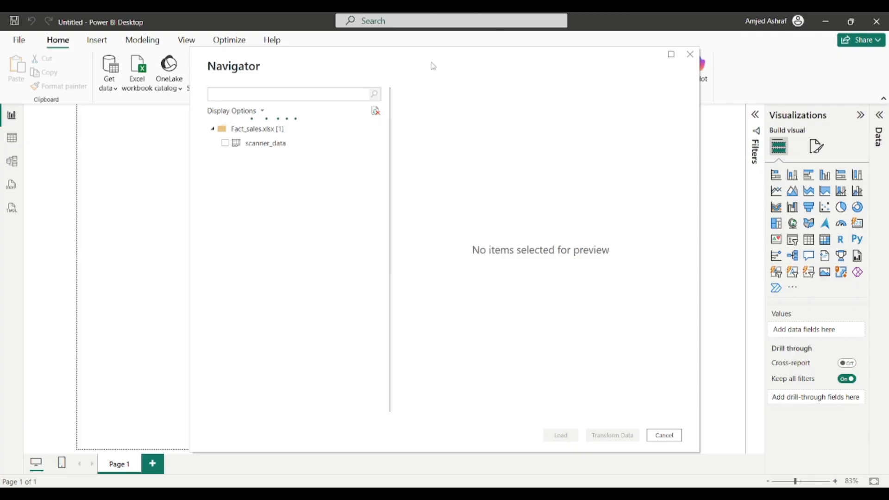
pyautogui.click(225, 144)
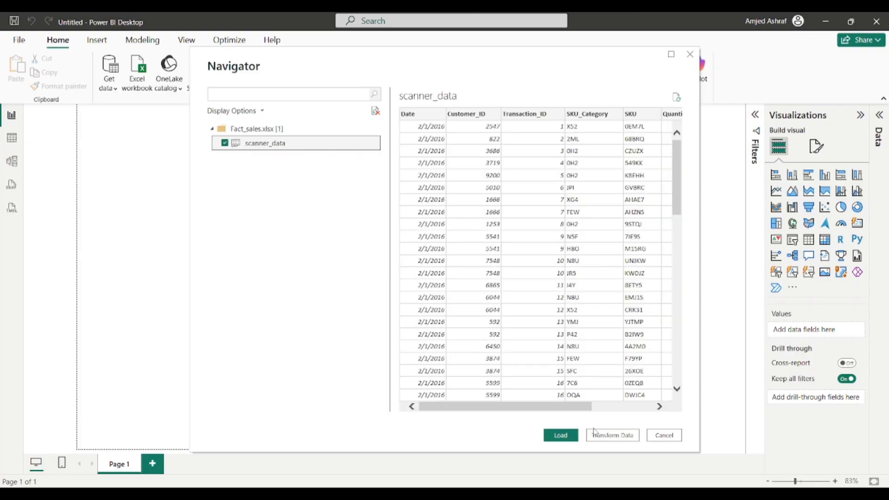
pyautogui.click(559, 438)
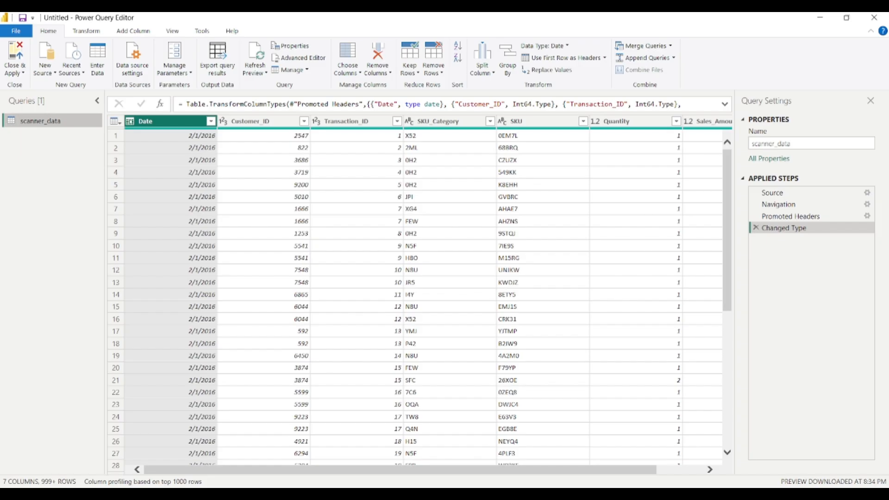
# Load the full list of filter values for the Date column and dismiss it without filtering
pyautogui.click(210, 122)
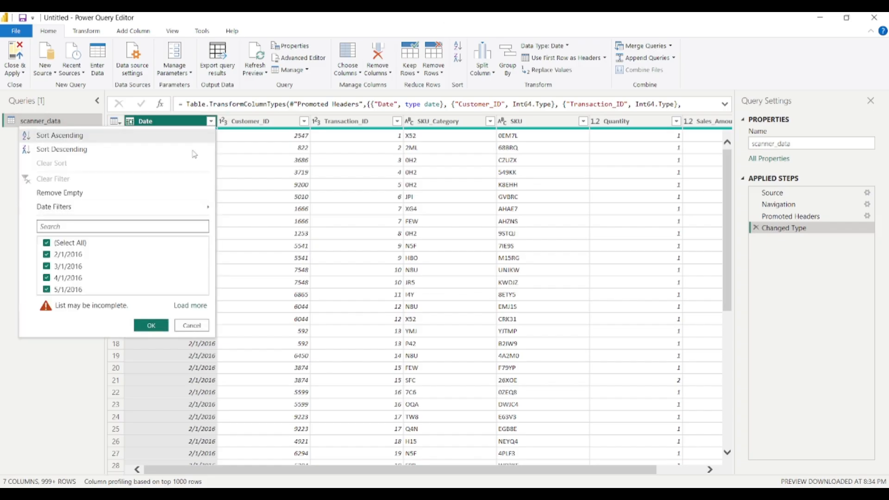
pyautogui.click(177, 306)
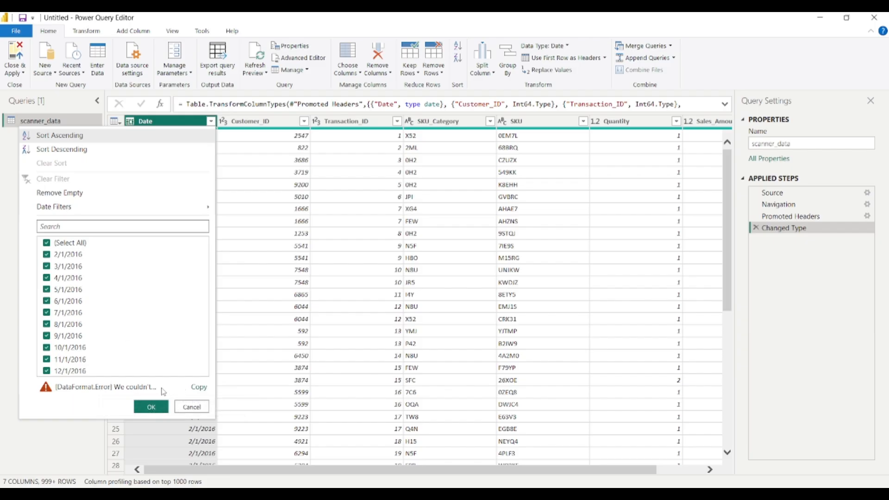
pyautogui.click(187, 407)
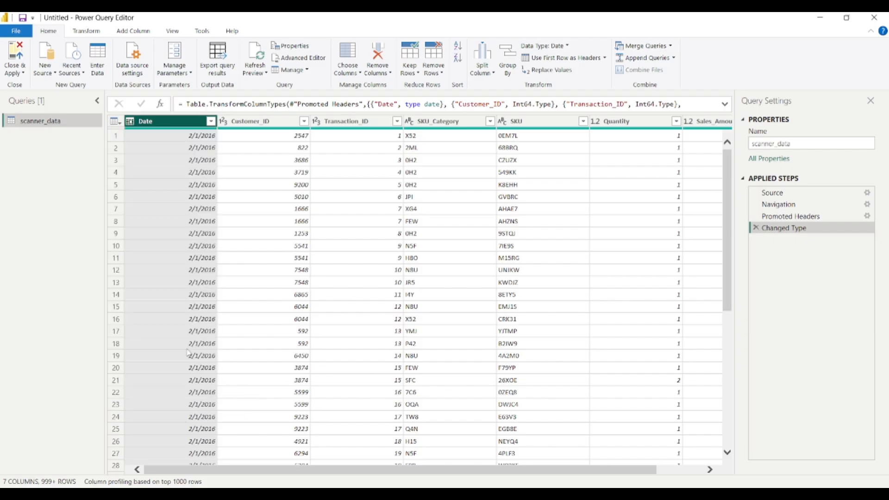
# Try to sort the Date column in descending order and remove the resulting sort from the applied steps
pyautogui.click(211, 122)
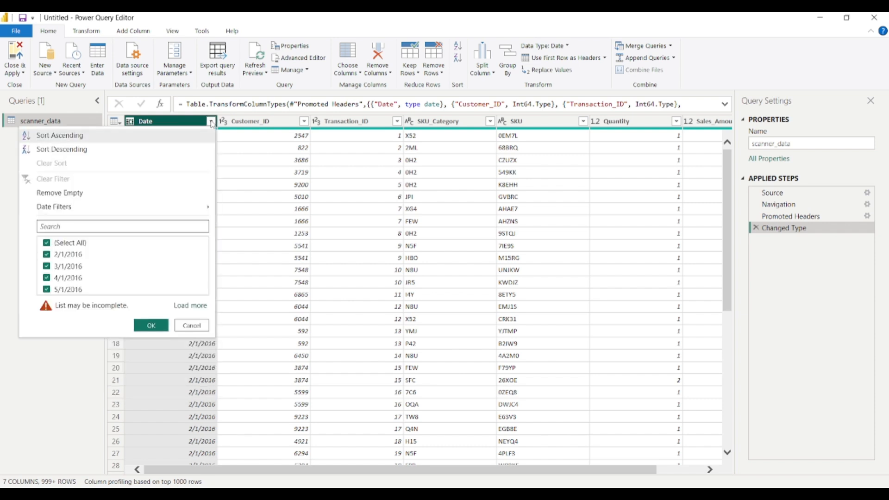
pyautogui.click(117, 151)
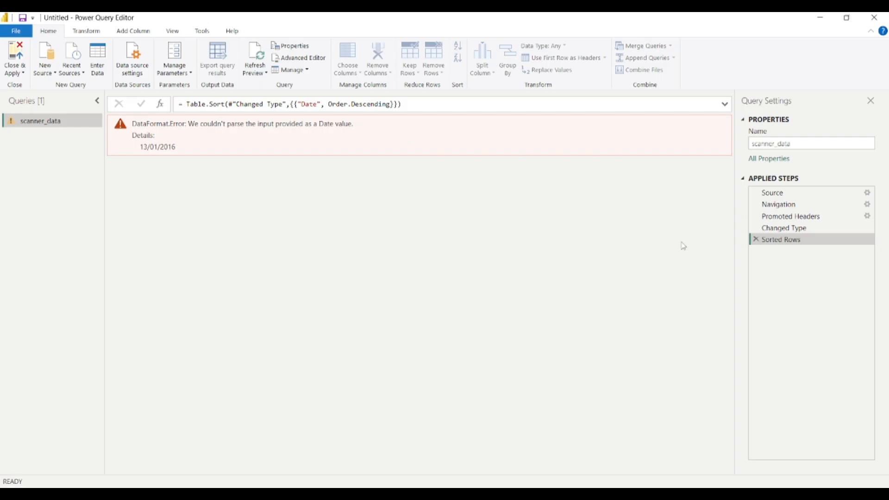
pyautogui.click(756, 240)
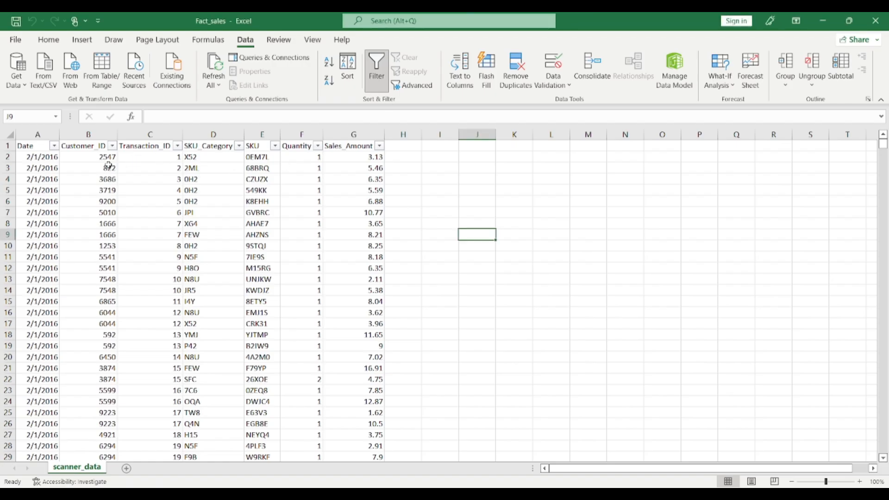
# Switch to the Fact_sales workbook in Excel and examine how the dates are grouped in the Date column's filter list
pyautogui.click(54, 147)
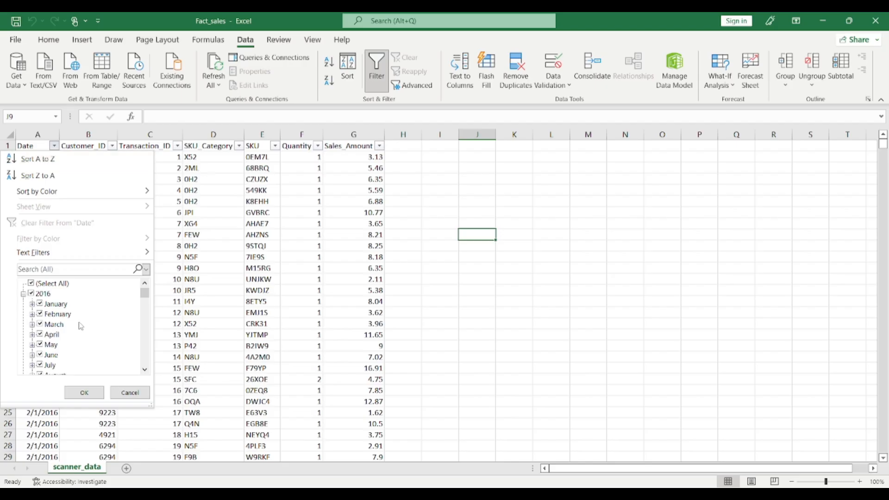
pyautogui.scroll(-2, 75, 320)
pyautogui.scroll(1, 71, 320)
pyautogui.scroll(1, 69, 324)
pyautogui.scroll(-4, 65, 331)
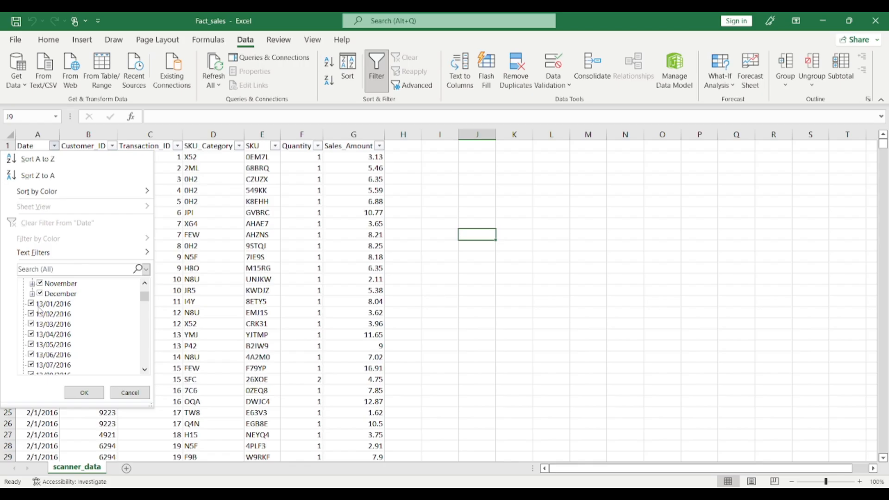
pyautogui.scroll(4, 52, 308)
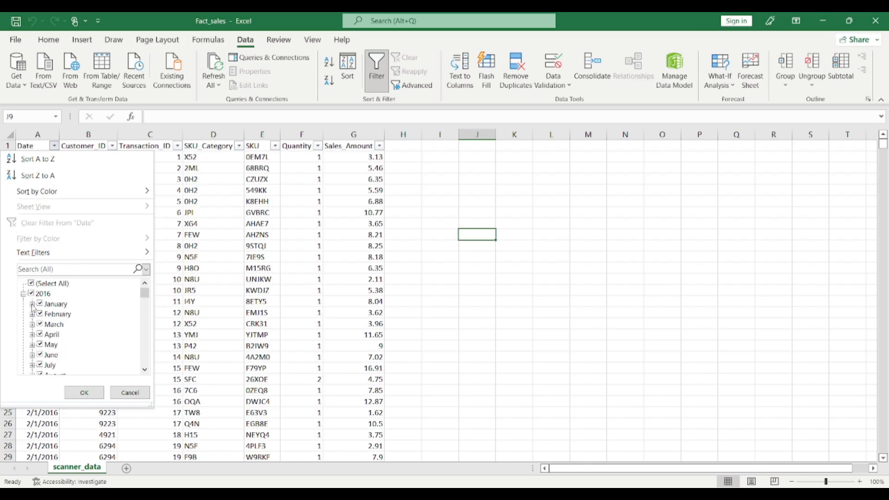
# Filter the Date column to show only day 02 of January 2016
pyautogui.click(31, 283)
pyautogui.click(32, 305)
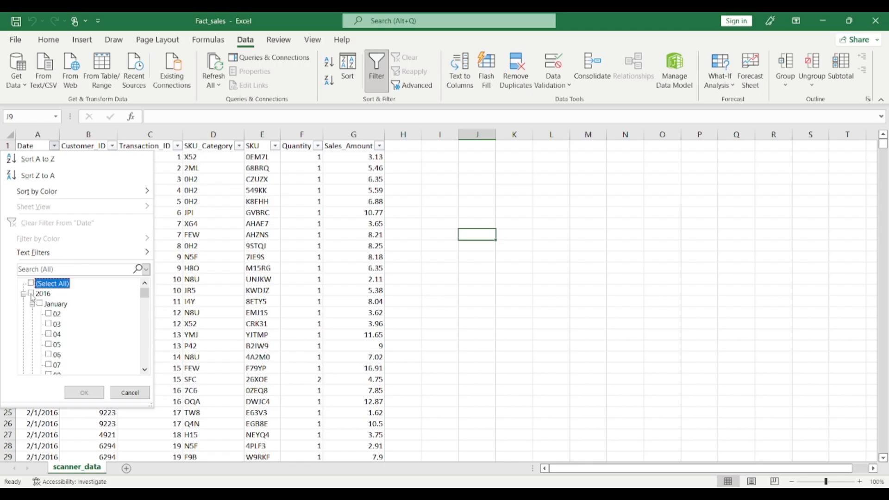
pyautogui.click(48, 313)
pyautogui.press('Return')
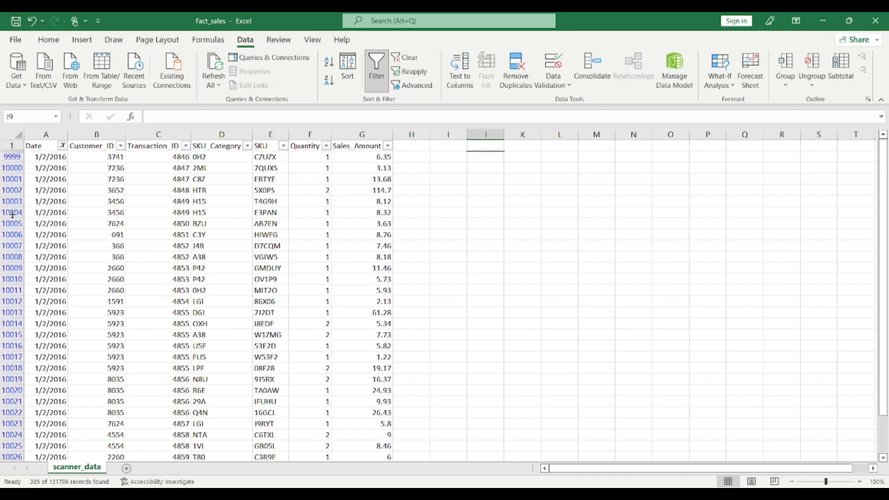
# Reset the Date column's filter so that all dates are selected
pyautogui.click(62, 146)
pyautogui.click(31, 284)
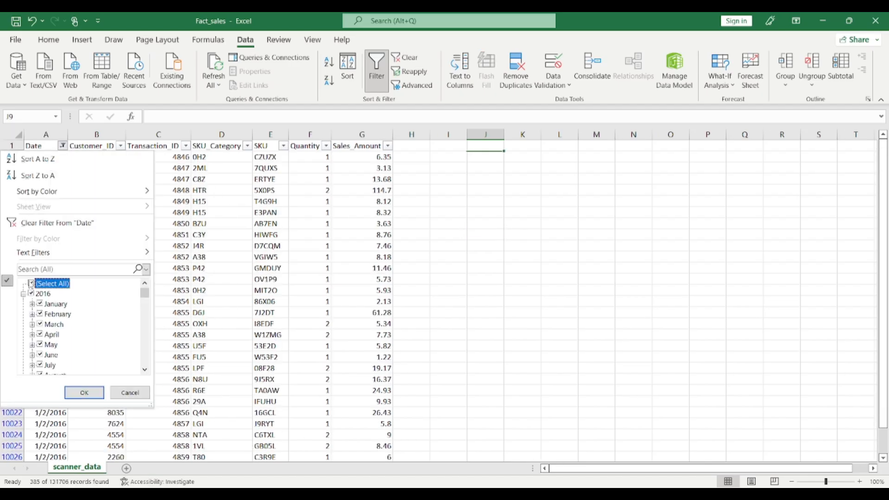
pyautogui.click(84, 392)
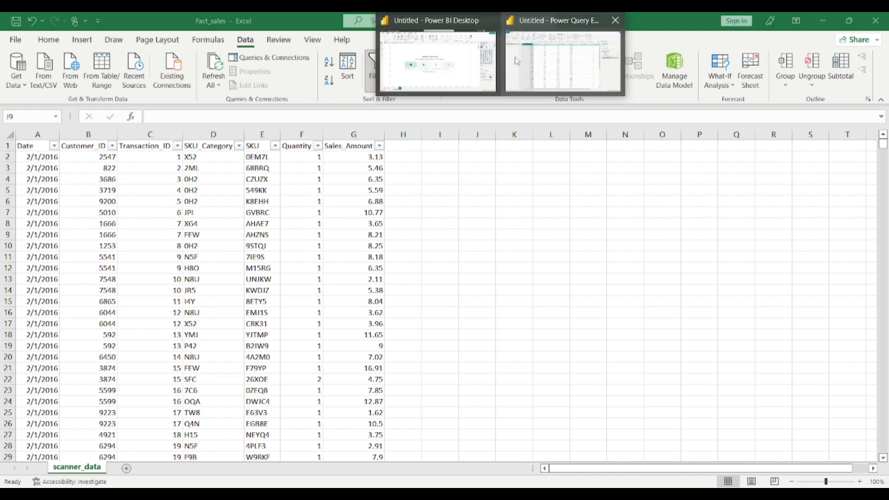
# Switch back to the Power Query Editor and review the Source, Navigation, Promoted Headers and Changed Type steps of scanner_data
pyautogui.click(515, 57)
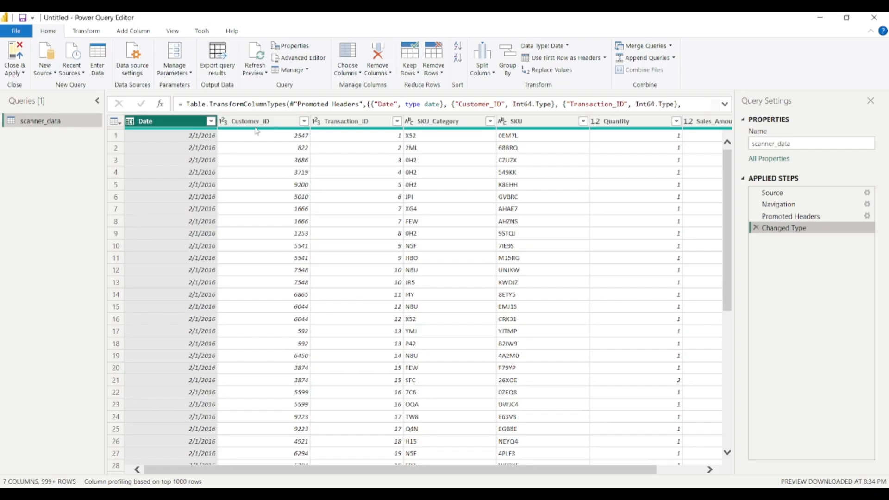
pyautogui.click(786, 205)
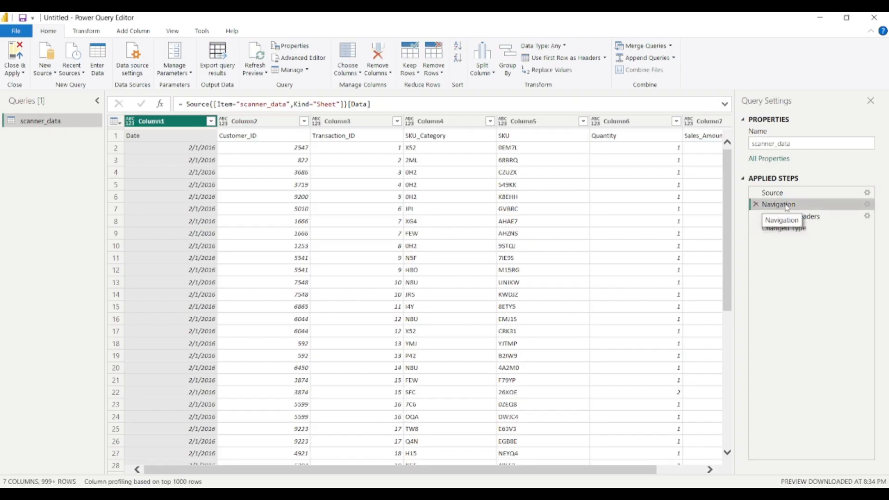
pyautogui.click(783, 193)
pyautogui.click(777, 206)
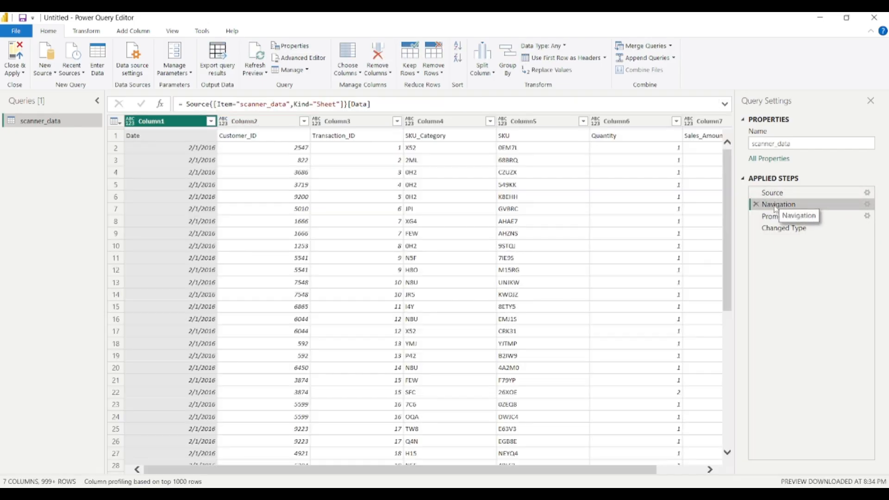
pyautogui.click(773, 217)
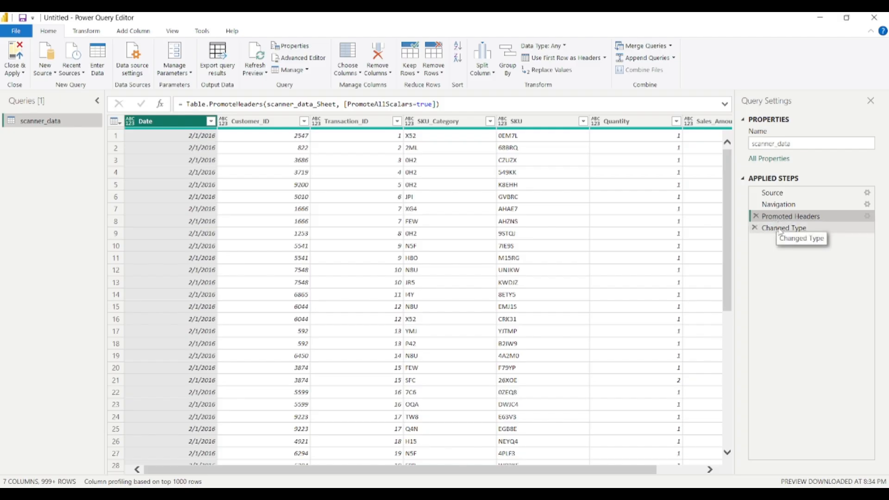
pyautogui.click(776, 229)
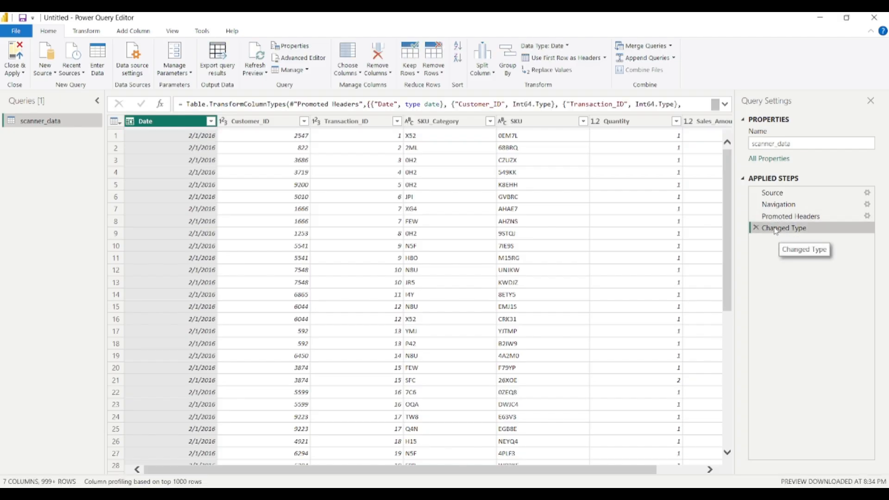
pyautogui.click(782, 216)
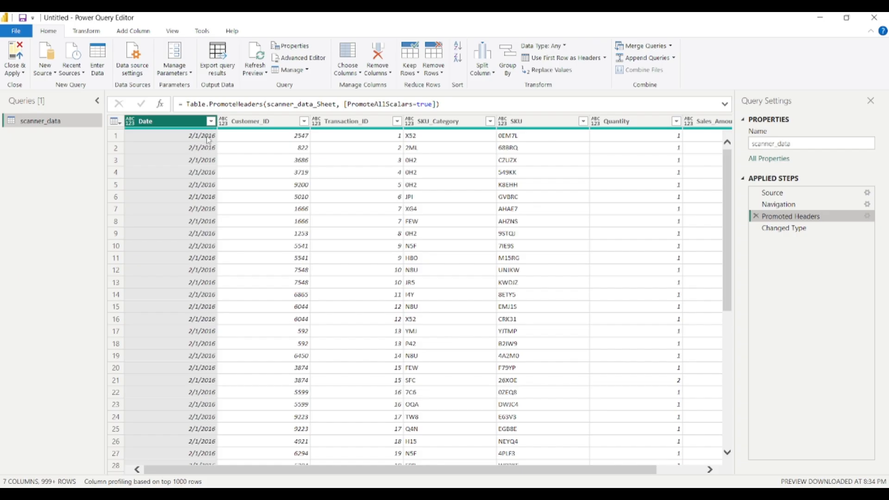
pyautogui.click(776, 230)
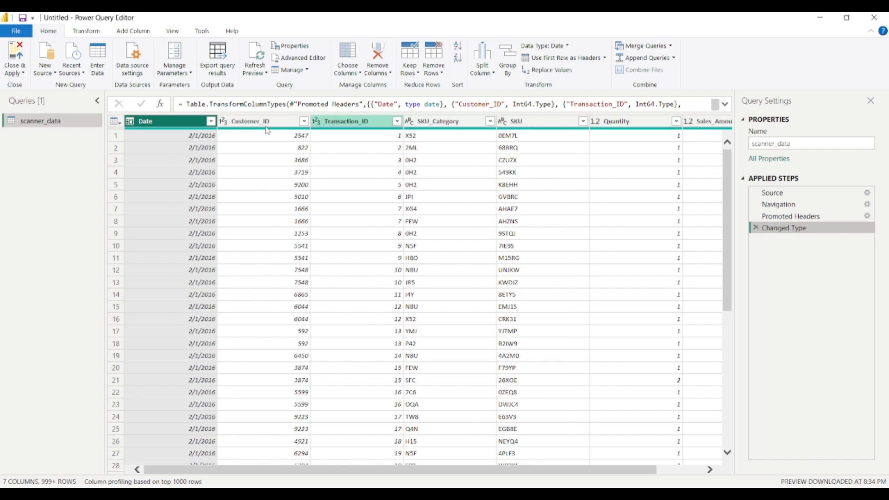
# Remove the Changed Type step and convert the Date column to the Date type using the English (United Kingdom) locale
pyautogui.click(756, 229)
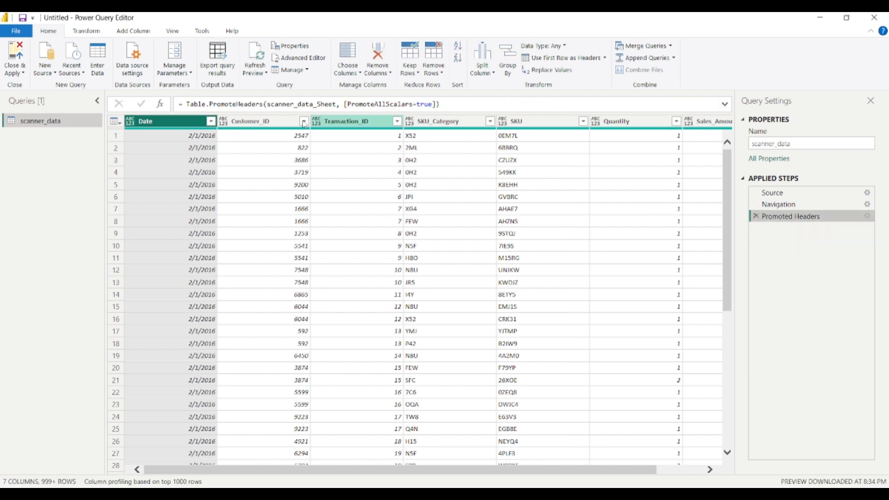
pyautogui.click(131, 122)
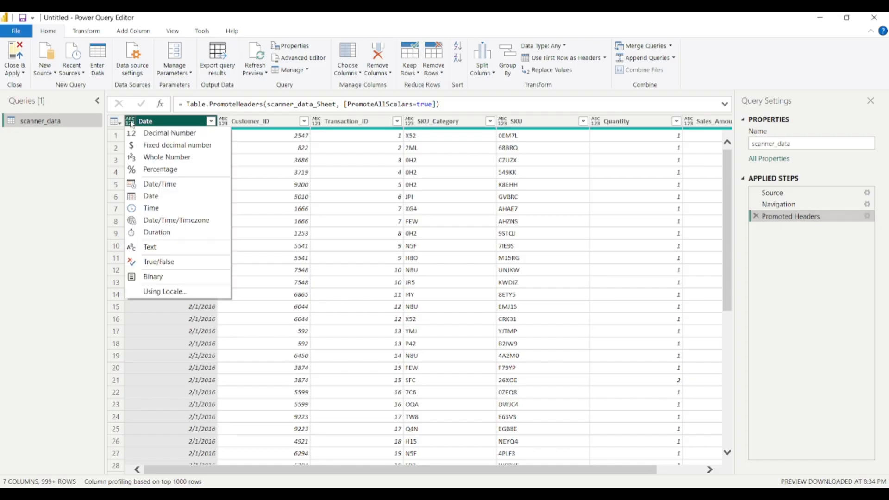
pyautogui.click(161, 295)
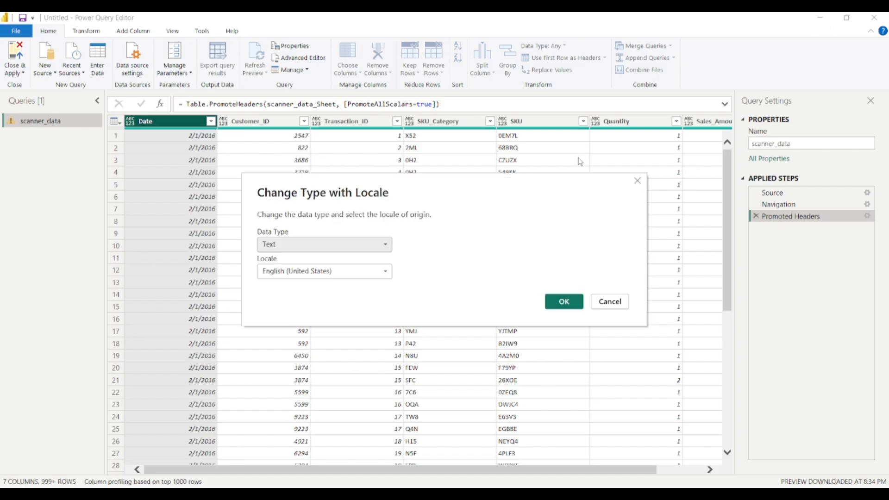
pyautogui.click(320, 249)
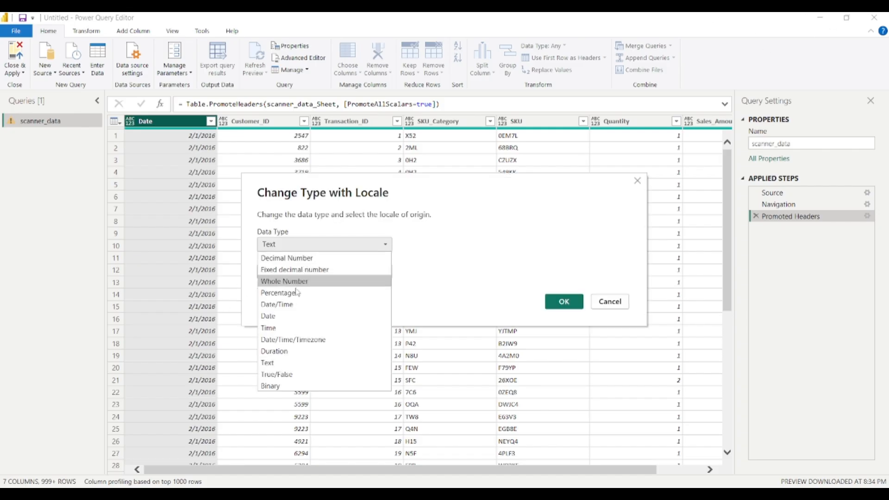
pyautogui.click(278, 316)
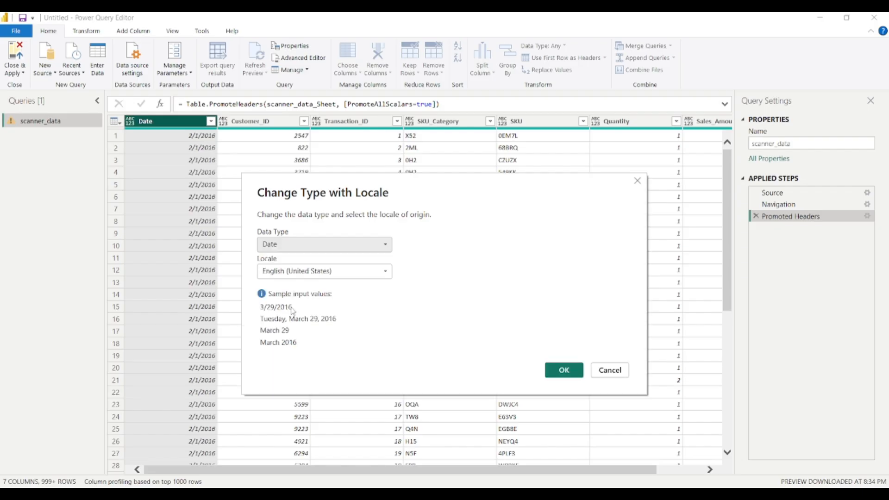
pyautogui.click(315, 277)
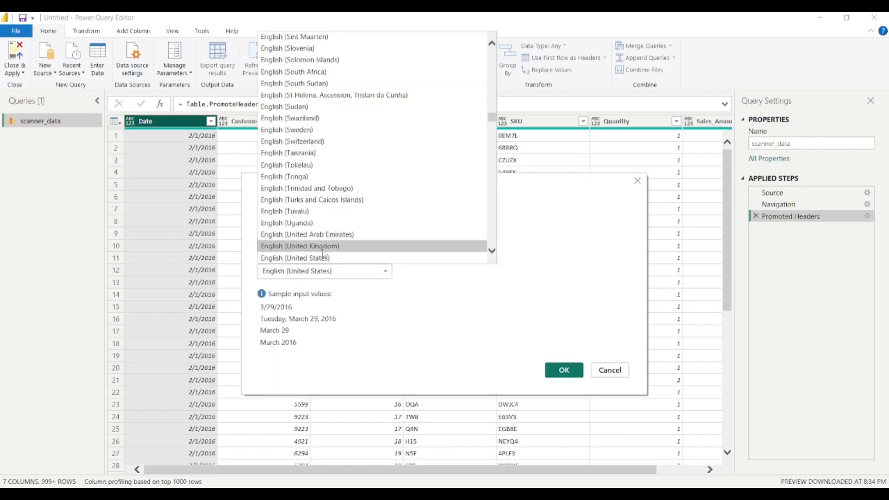
pyautogui.click(297, 245)
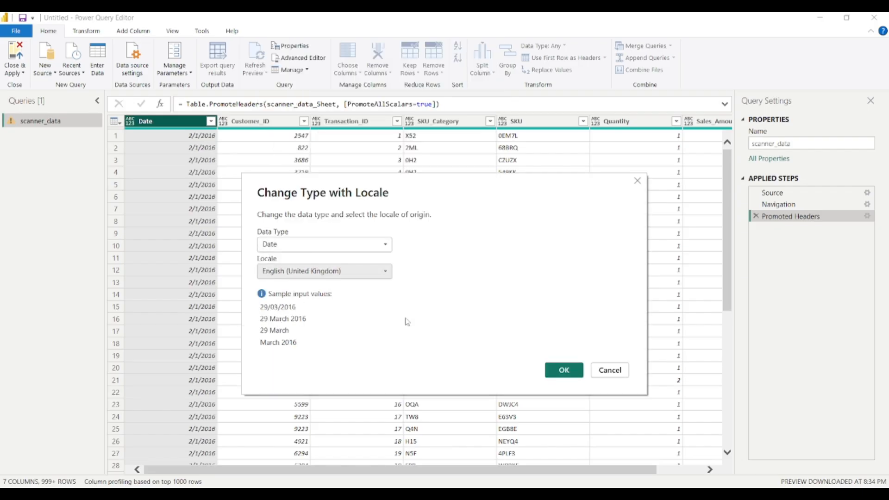
pyautogui.click(565, 373)
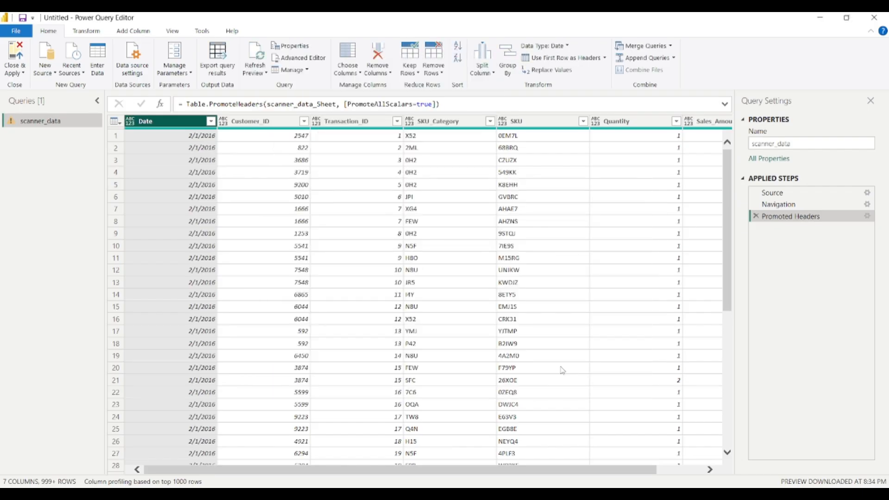
# Examine the range of dates in the Date column's filter list, leaving the filter unapplied
pyautogui.click(211, 122)
pyautogui.click(185, 305)
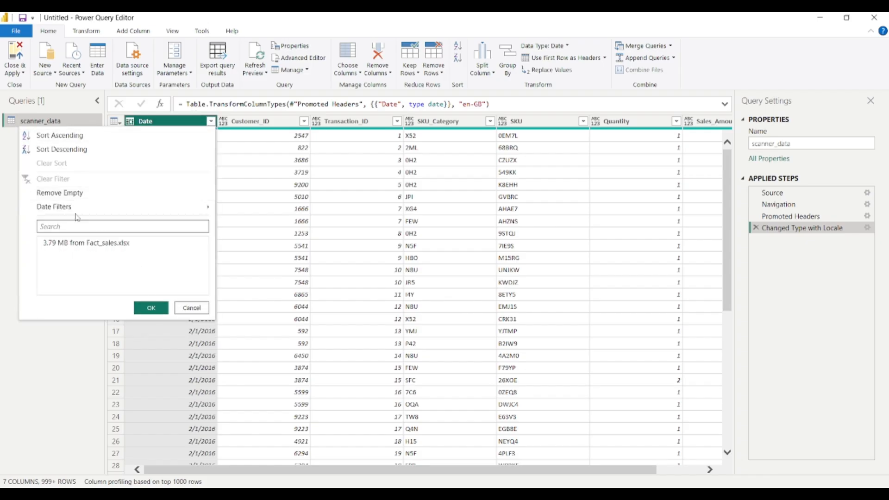
pyautogui.scroll(-10, 95, 324)
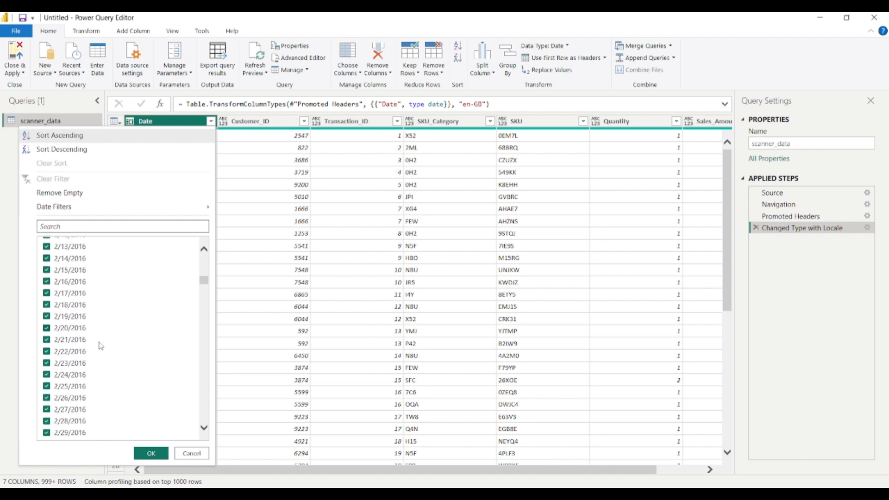
pyautogui.scroll(-15, 100, 346)
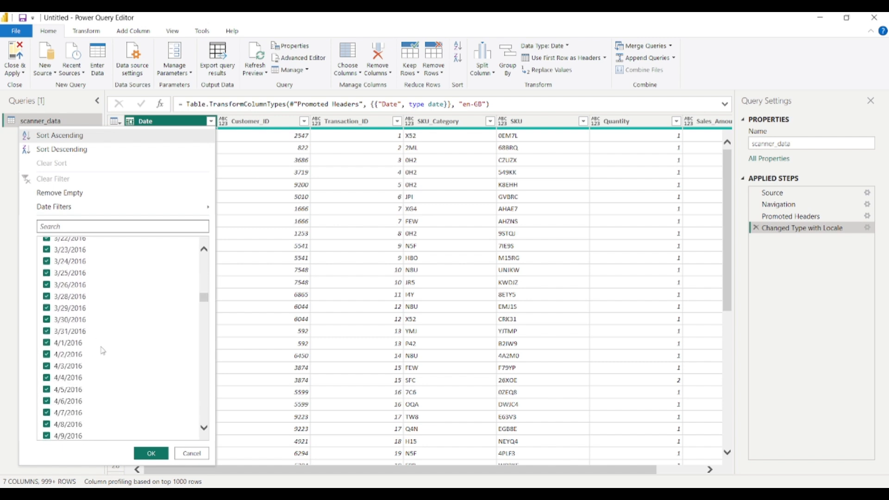
pyautogui.click(191, 453)
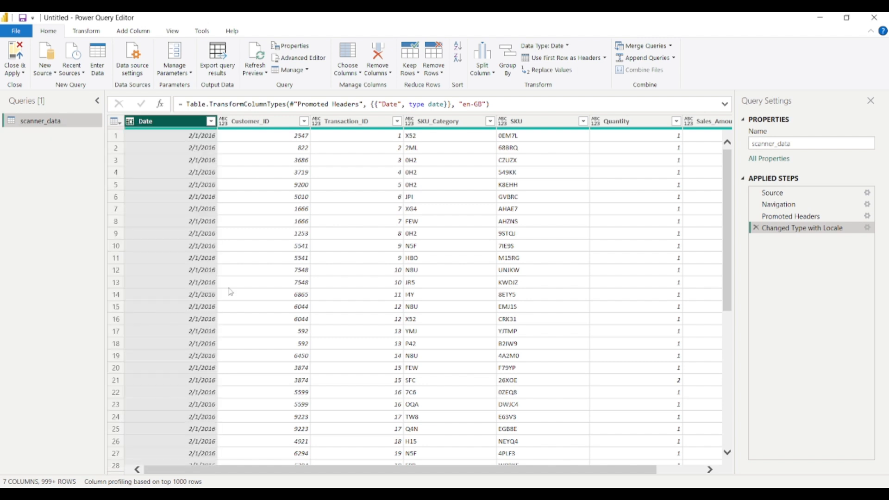
# Set the Customer_ID column's data type to Whole Number
pyautogui.click(240, 127)
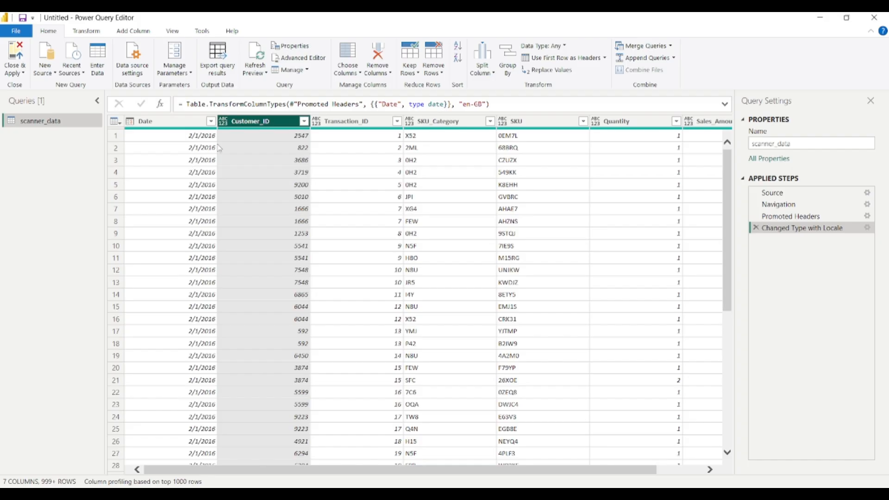
pyautogui.click(90, 33)
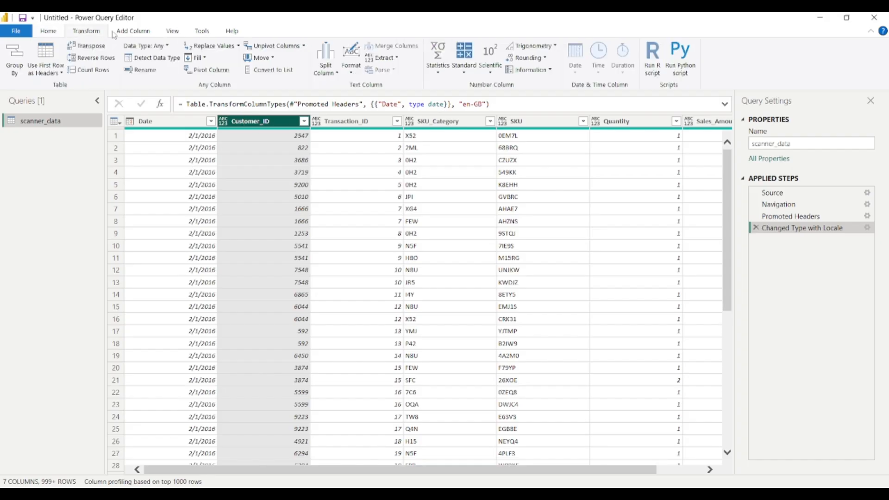
pyautogui.click(150, 48)
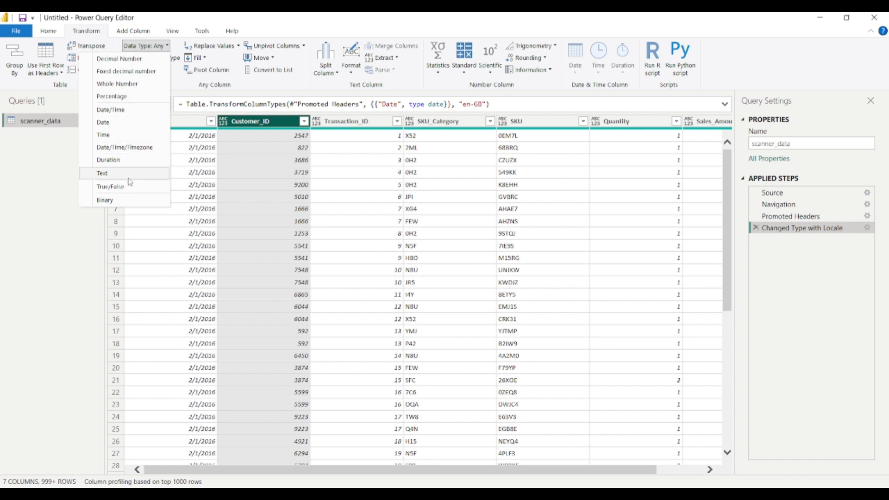
pyautogui.click(128, 85)
# Set the data type of the Transaction_ID, SKU_Category and SKU columns to Text
pyautogui.click(348, 121)
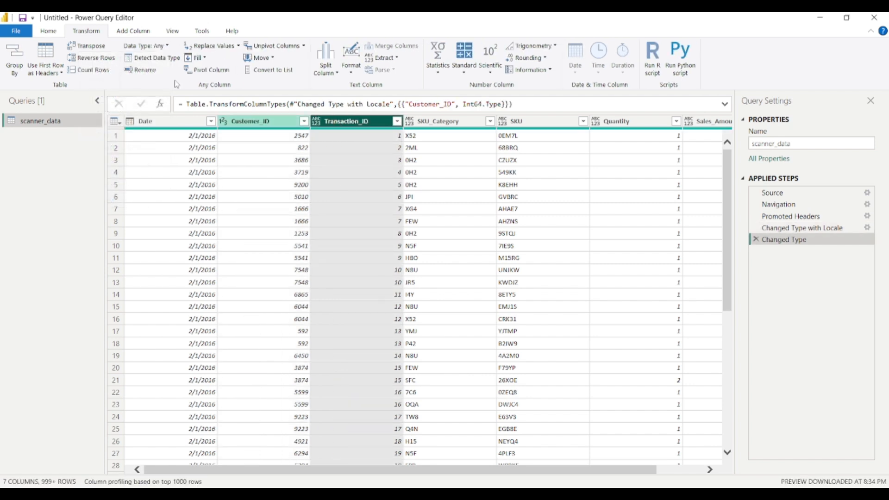
pyautogui.click(138, 47)
pyautogui.click(117, 172)
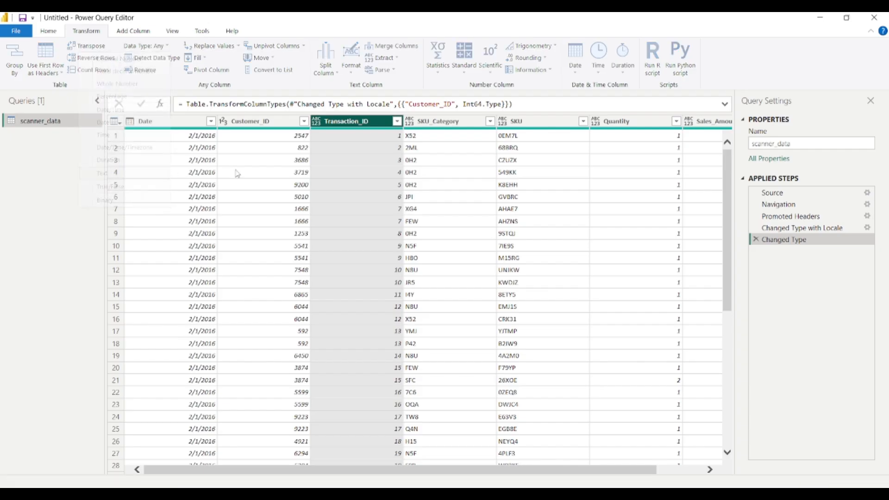
pyautogui.click(412, 118)
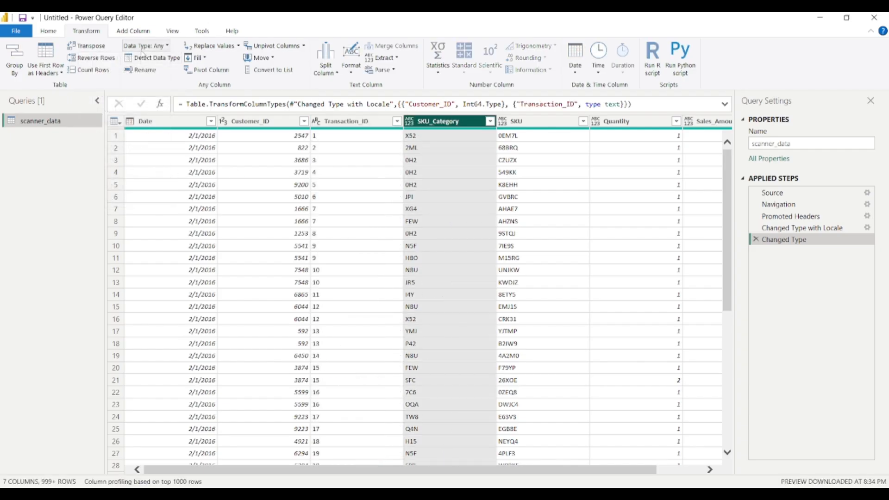
pyautogui.click(143, 46)
pyautogui.click(120, 174)
pyautogui.click(519, 121)
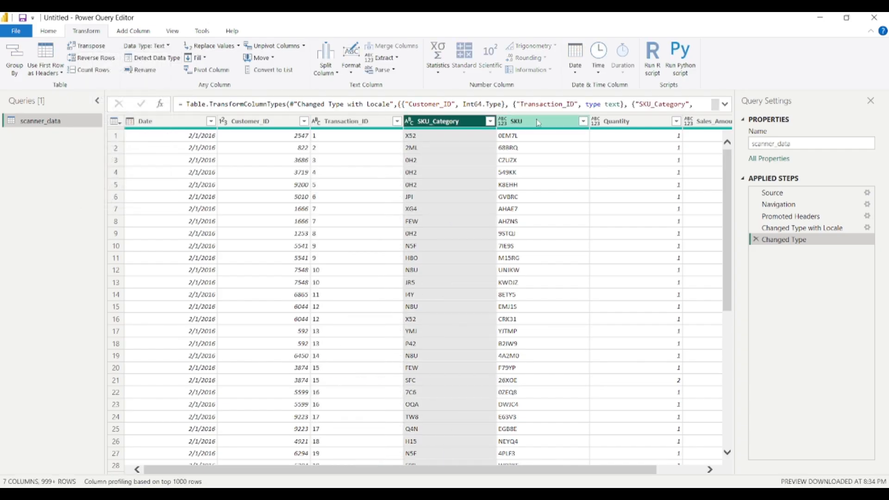
pyautogui.click(145, 46)
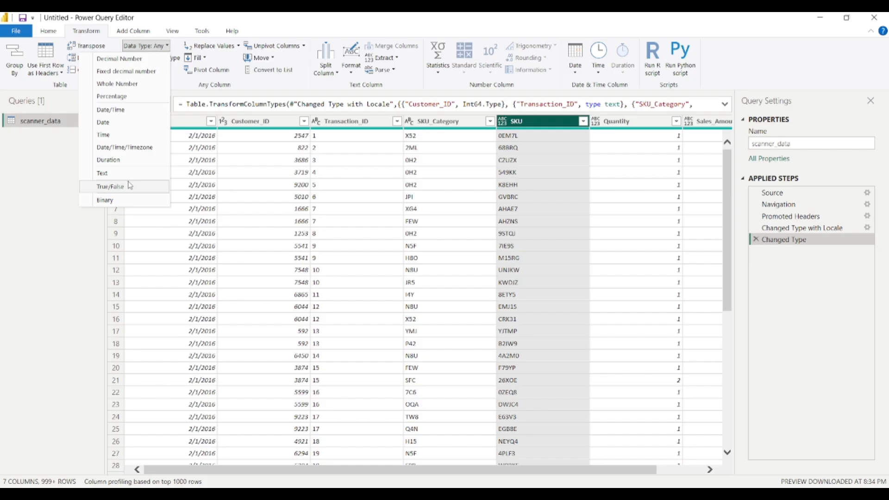
pyautogui.click(116, 173)
# Set the data type of the Quantity and Sales_Amount columns to Whole Number
pyautogui.click(617, 121)
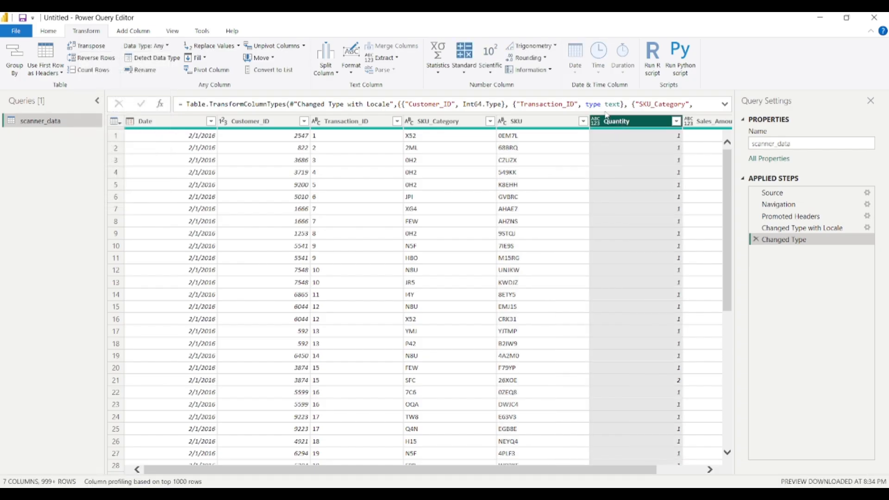
pyautogui.click(139, 48)
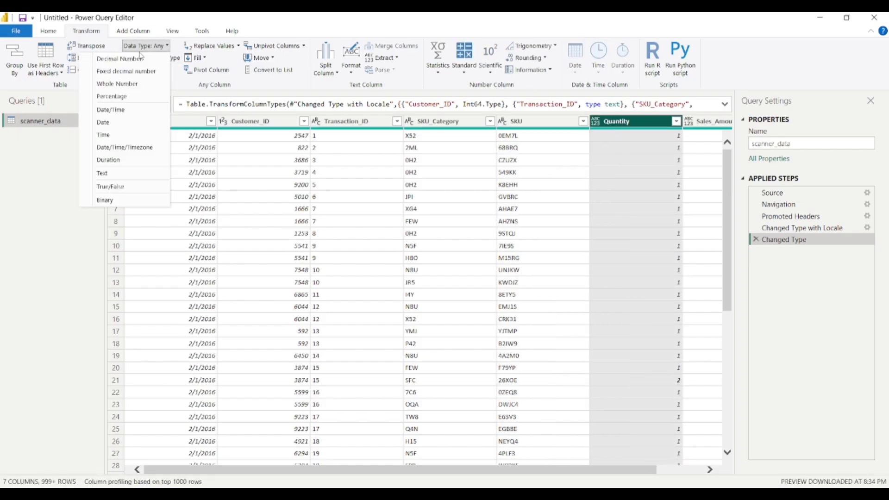
pyautogui.click(120, 85)
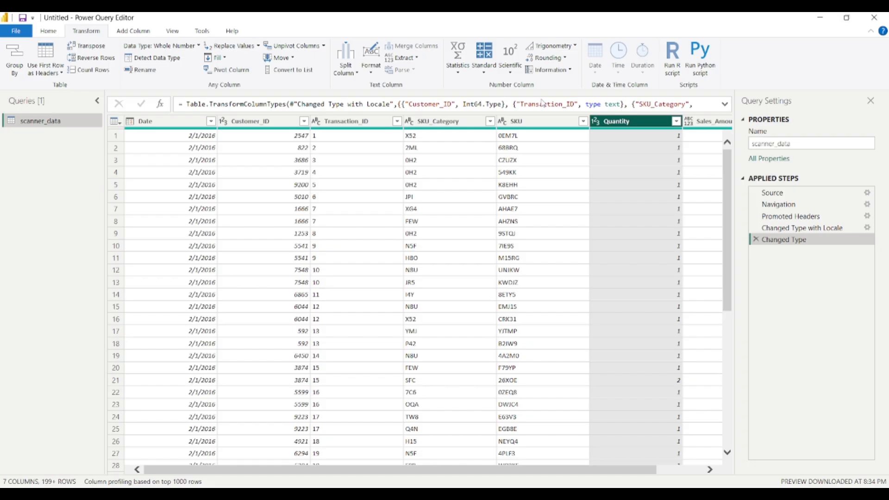
pyautogui.click(694, 121)
pyautogui.click(159, 46)
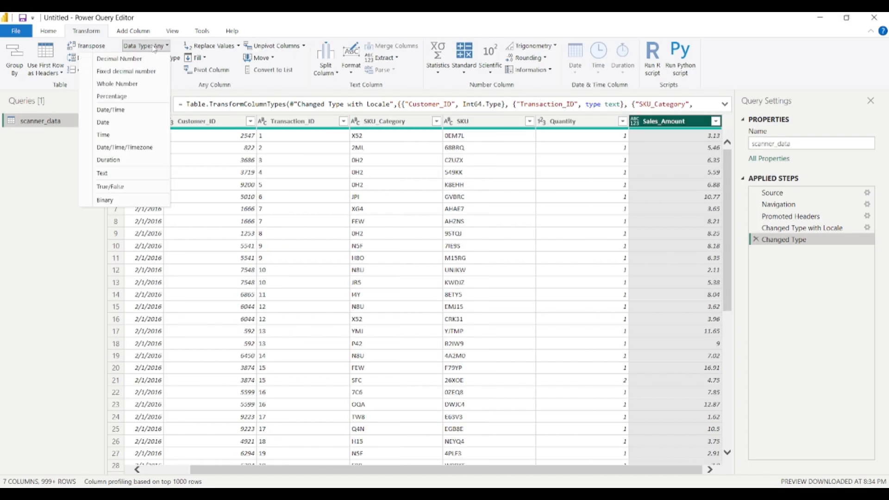
pyautogui.click(119, 85)
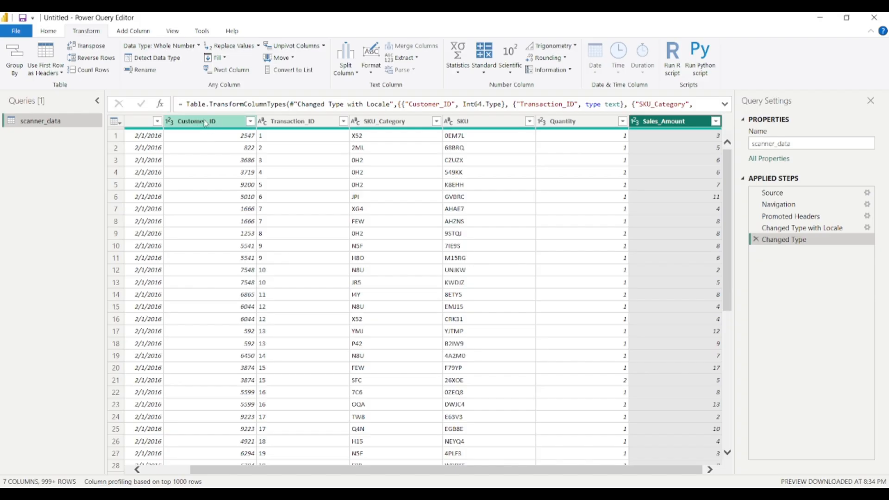
pyautogui.moveTo(355, 473); pyautogui.dragTo(320, 473)
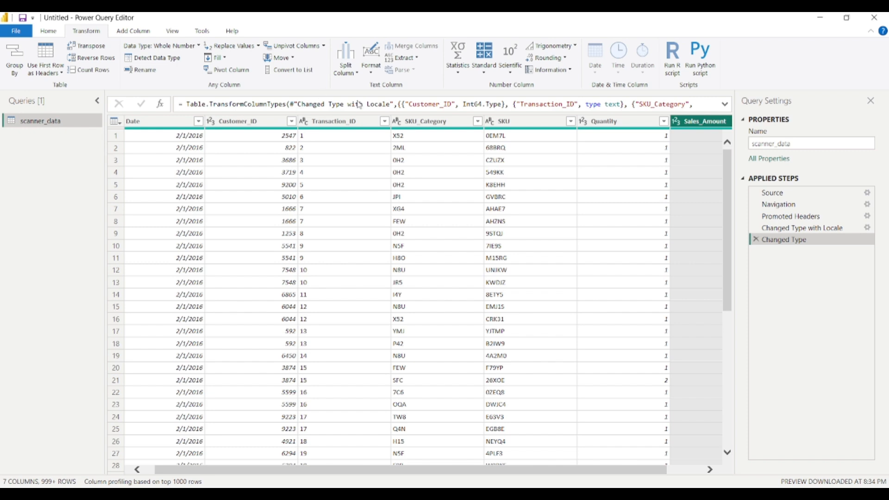
pyautogui.moveTo(423, 133)
pyautogui.moveTo(466, 471); pyautogui.dragTo(500, 471)
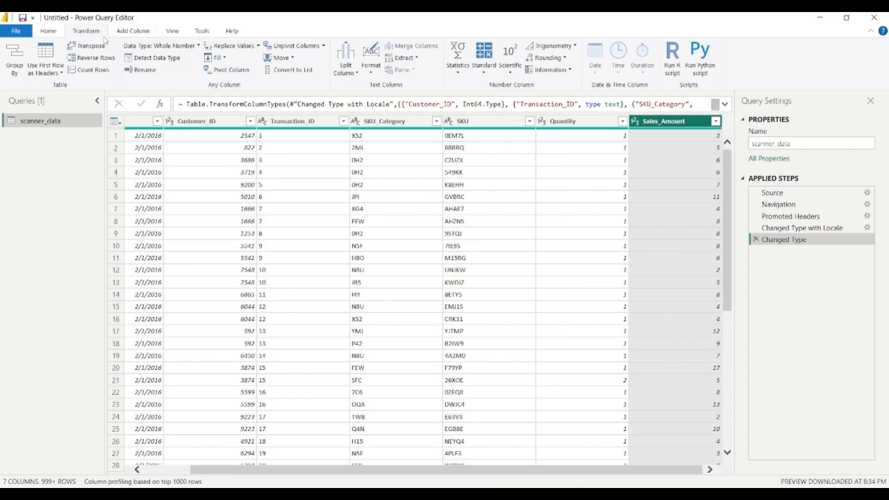
# Start a conditional column whose first clause outputs A when Customer_ID is greater than or equal to 5000
pyautogui.click(127, 32)
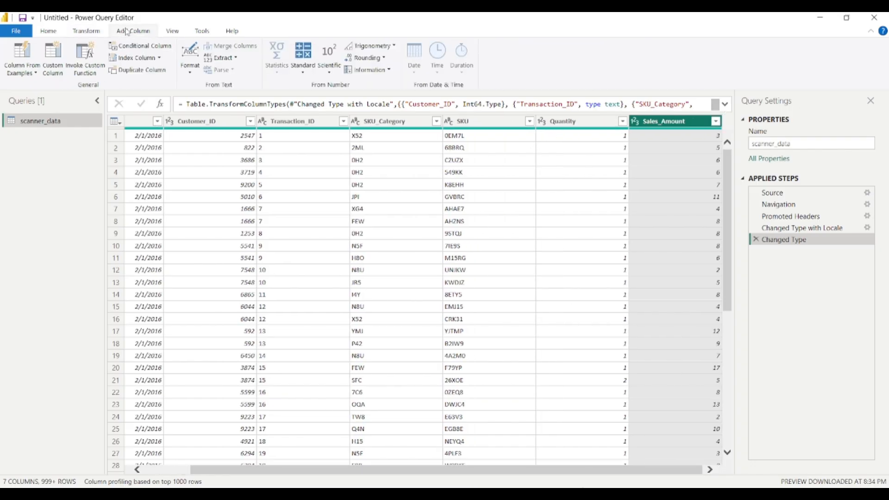
pyautogui.click(140, 45)
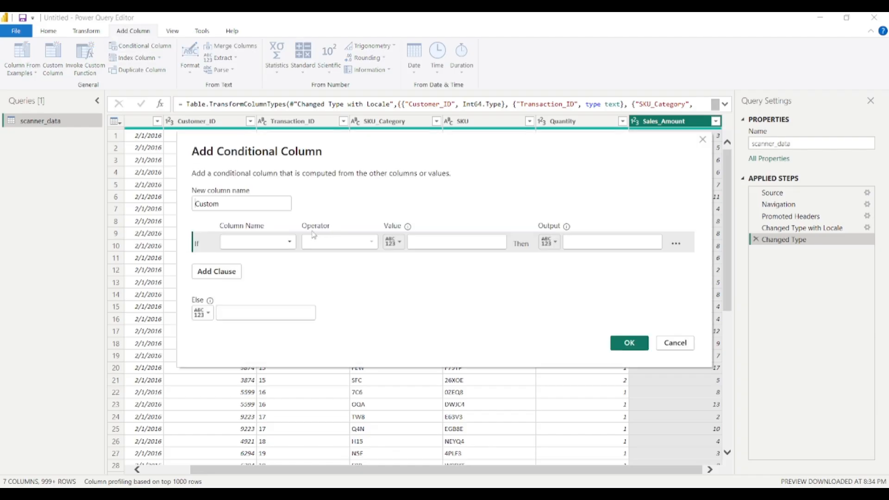
pyautogui.click(266, 240)
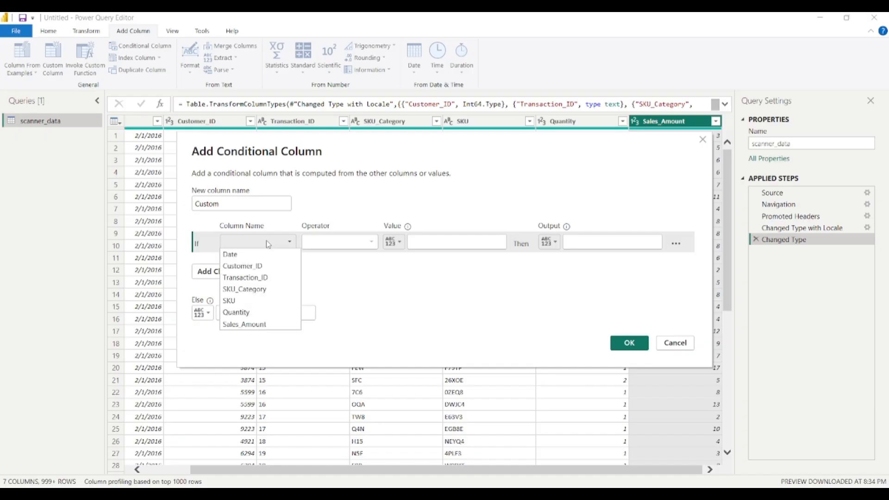
pyautogui.click(259, 265)
pyautogui.click(346, 249)
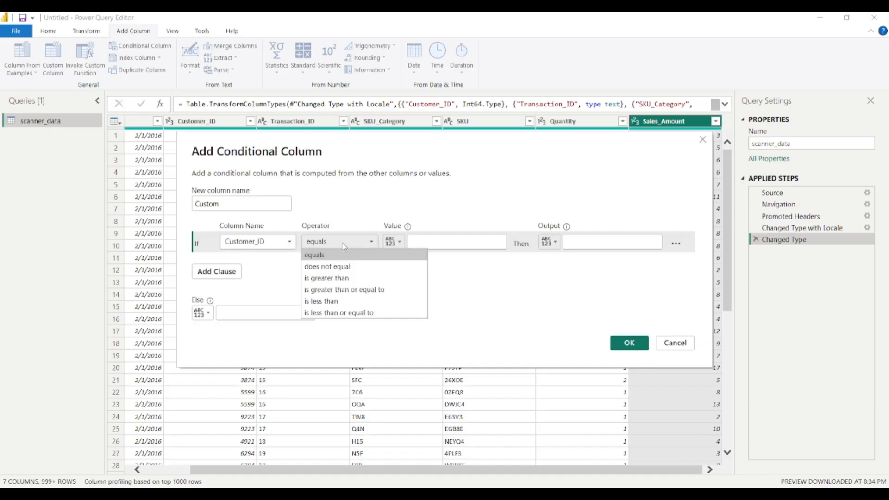
pyautogui.click(351, 291)
pyautogui.click(419, 240)
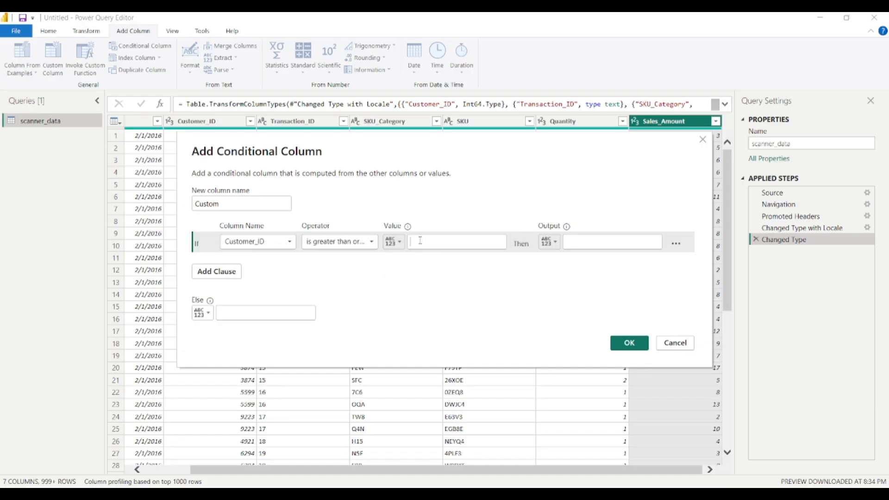
pyautogui.write('5000')
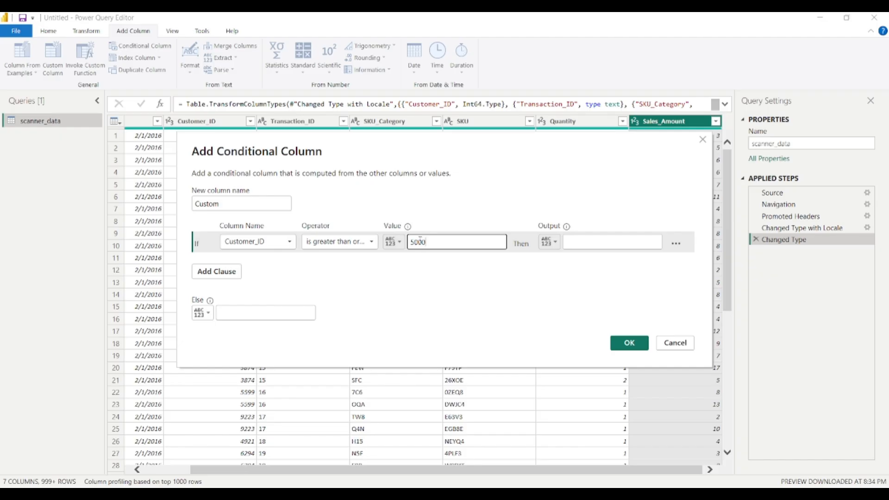
pyautogui.click(574, 241)
pyautogui.write('A')
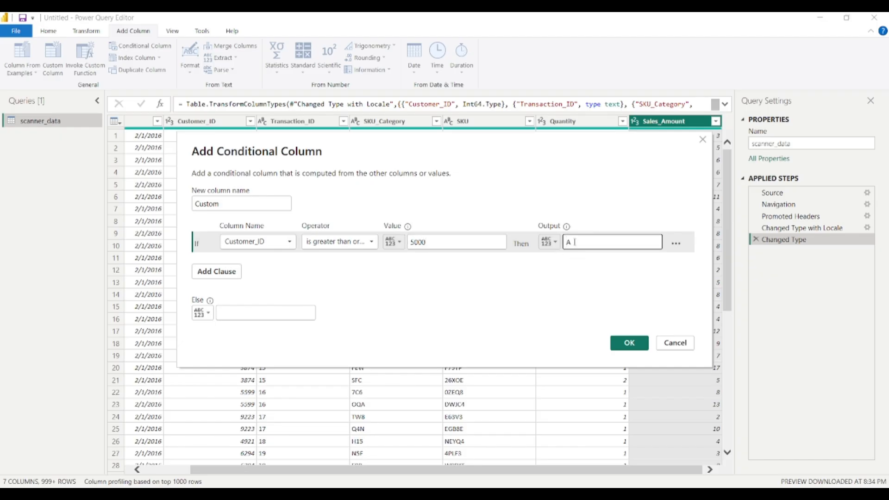
# Add an else-if clause that outputs B when Customer_ID is less than or equal to 3000
pyautogui.click(217, 271)
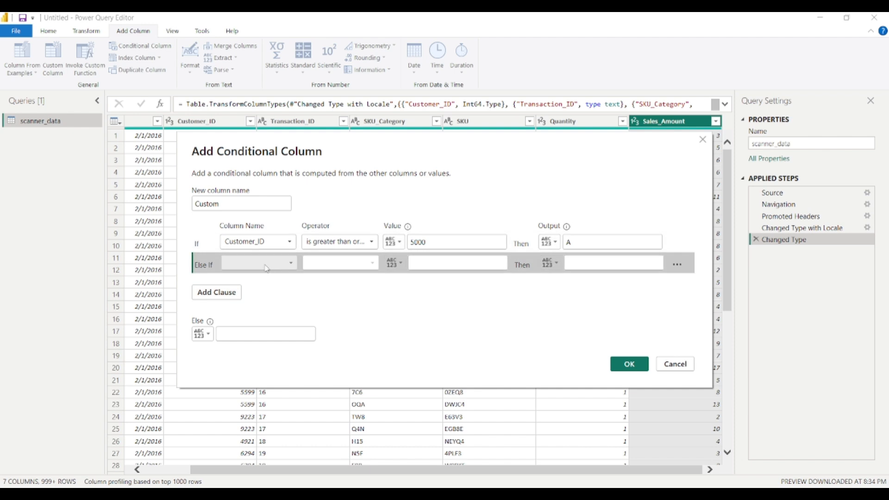
pyautogui.click(264, 265)
pyautogui.click(254, 289)
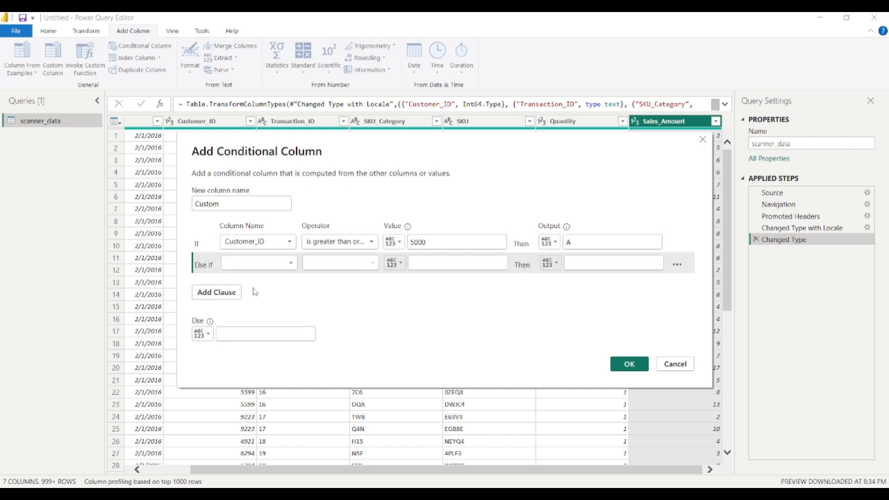
pyautogui.click(352, 263)
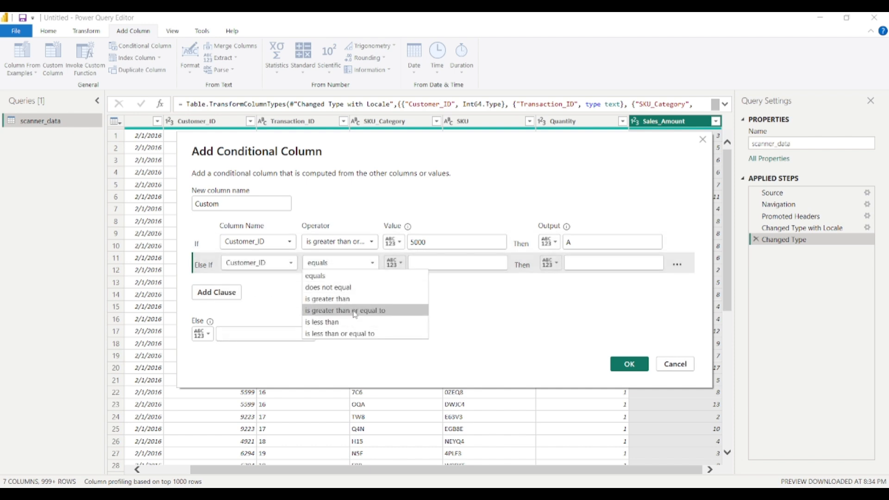
pyautogui.click(340, 333)
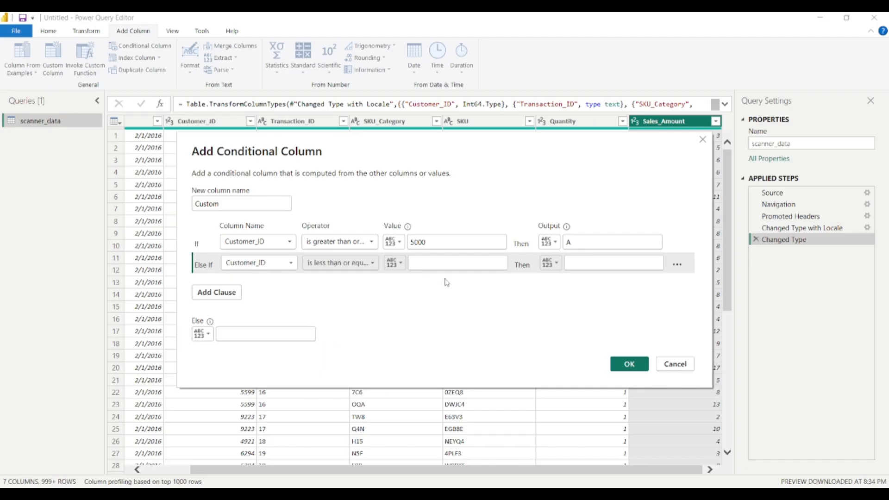
pyautogui.click(427, 267)
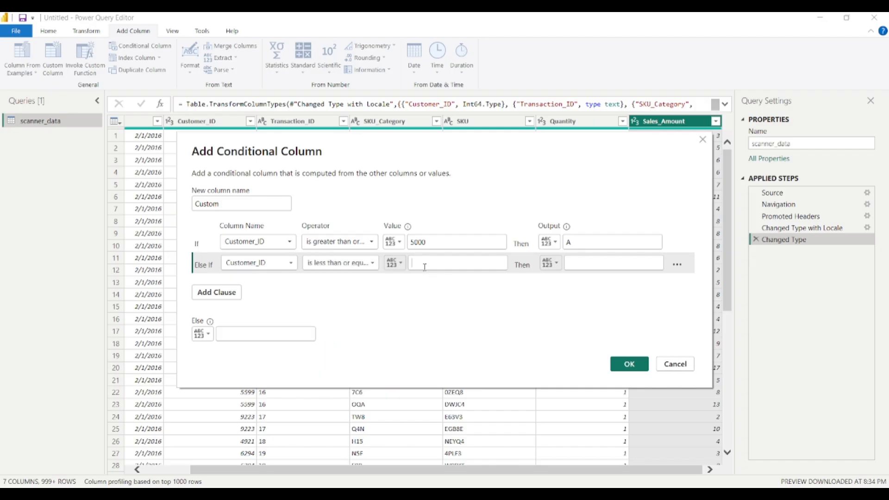
pyautogui.write('3000')
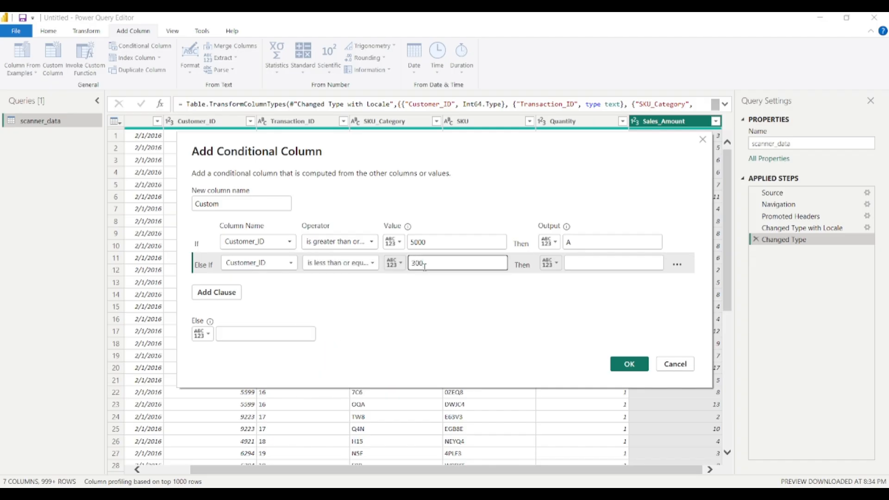
pyautogui.click(573, 266)
pyautogui.click(573, 265)
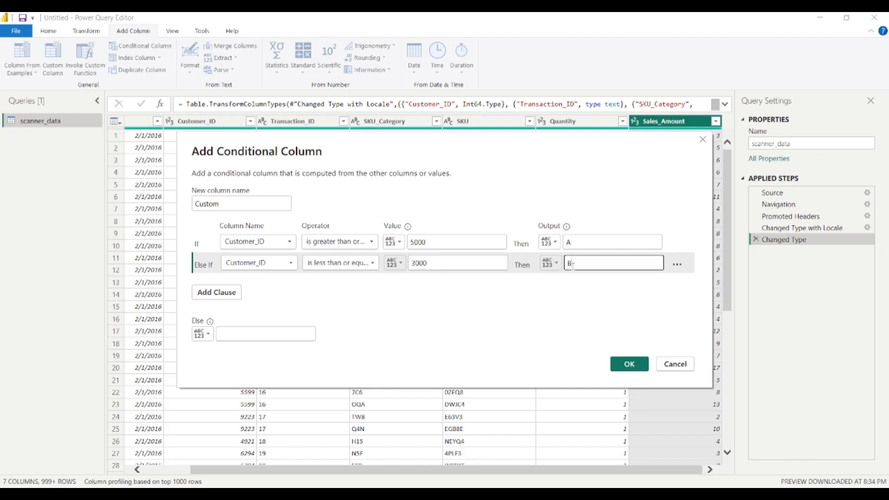
pyautogui.write('B')
# Set the conditional column's else output to C and create the column
pyautogui.click(249, 335)
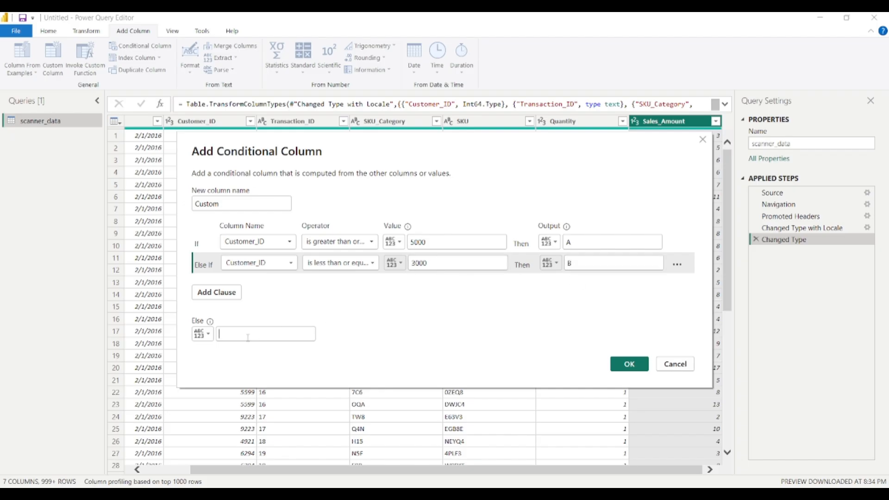
pyautogui.click(248, 336)
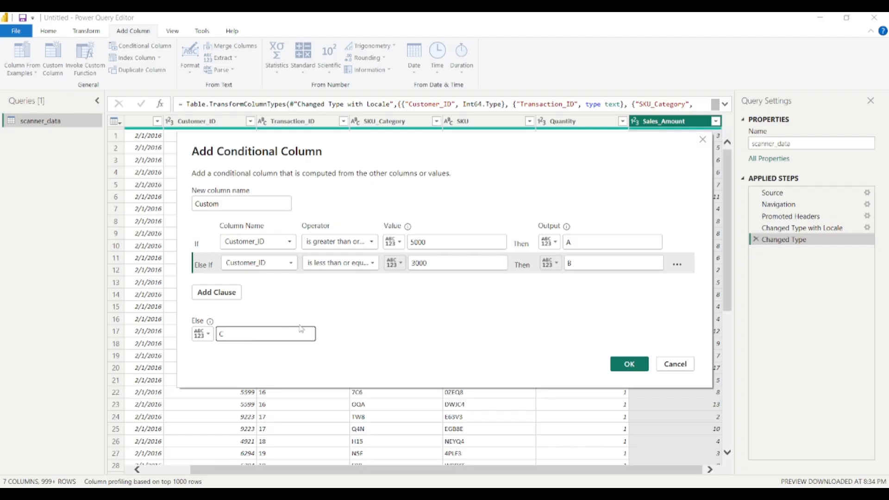
pyautogui.click(628, 364)
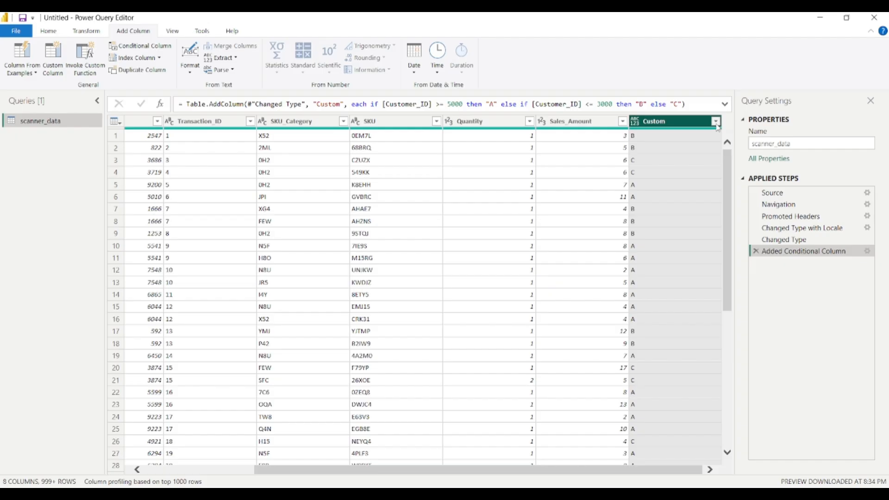
# Check the distinct values in the Custom column's filter list, leaving the filter unapplied
pyautogui.click(715, 121)
pyautogui.click(686, 307)
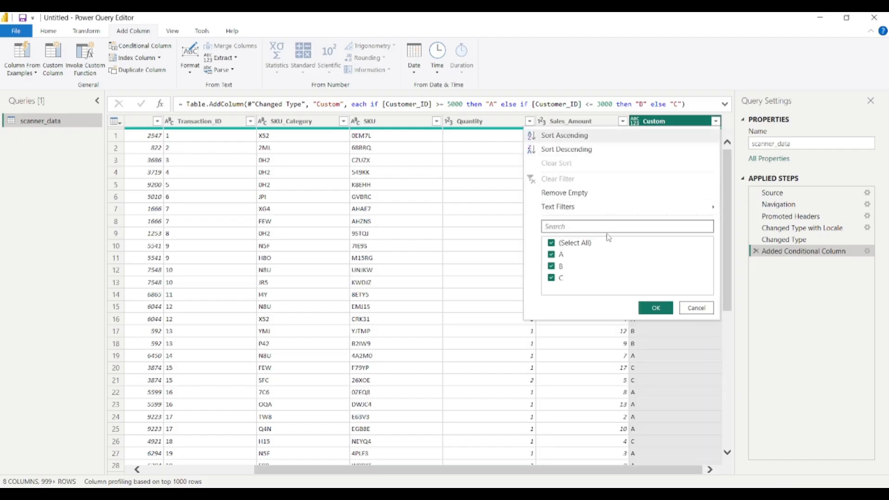
pyautogui.click(695, 308)
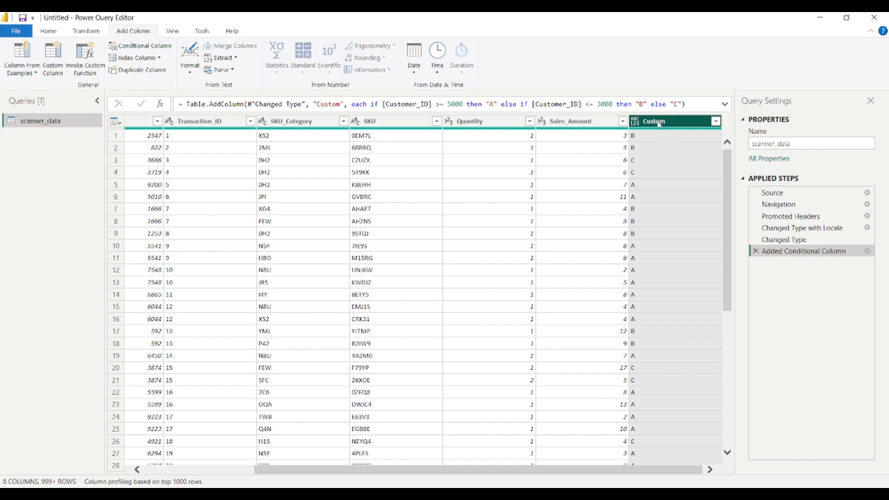
# Set the Custom column's data type to Text
pyautogui.click(88, 32)
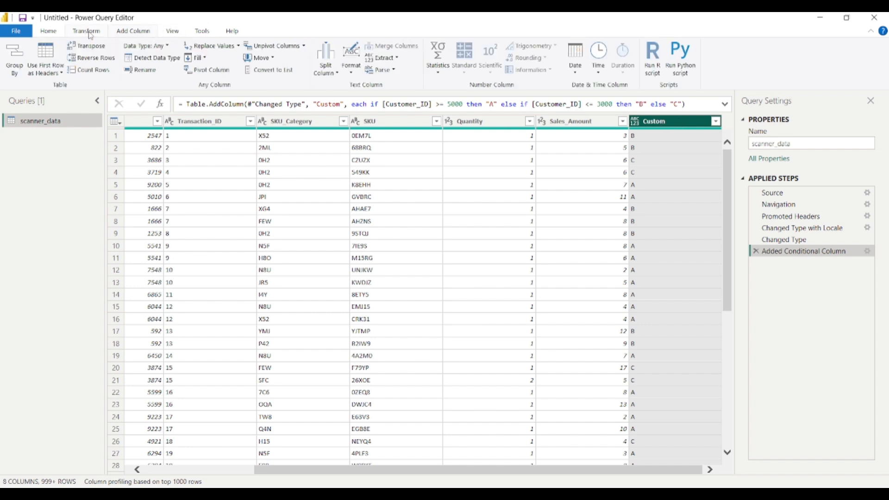
pyautogui.click(146, 46)
pyautogui.click(115, 174)
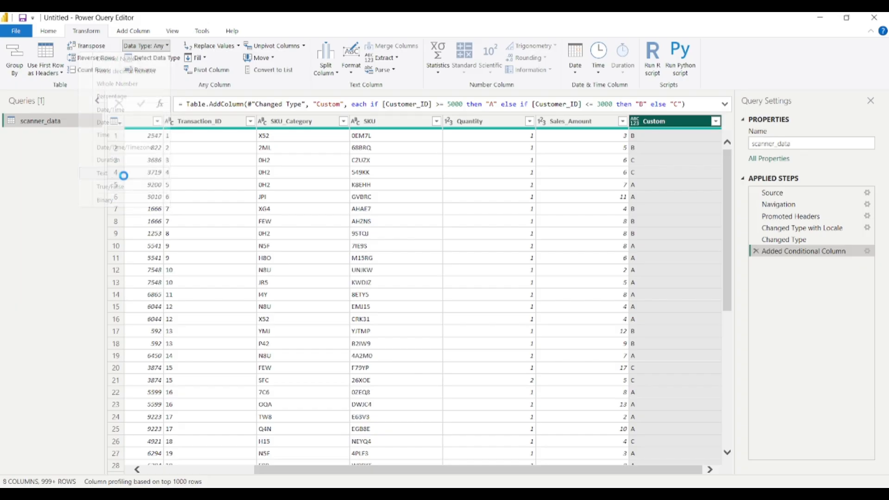
# Rename the Custom column as Customer Category
pyautogui.rightClick(654, 125)
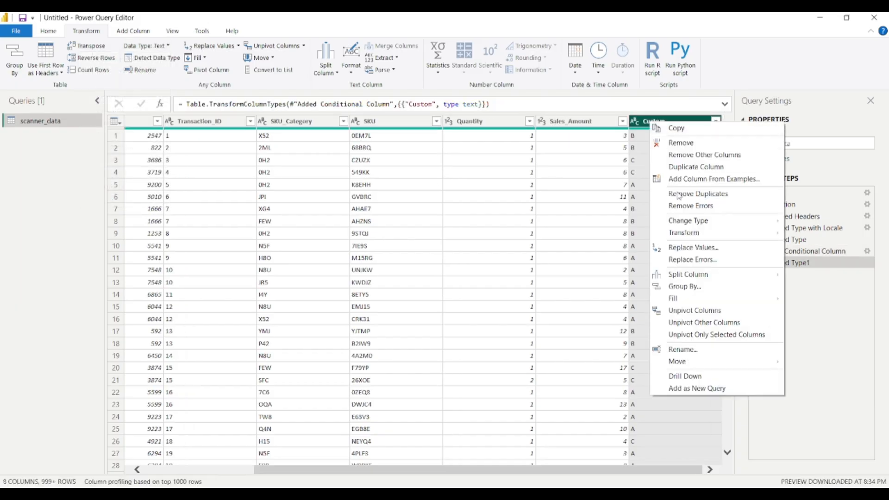
pyautogui.click(693, 350)
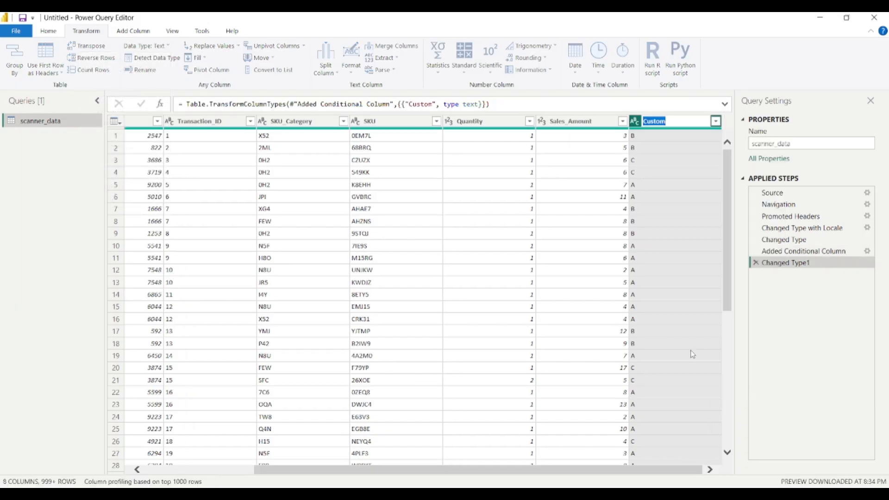
pyautogui.press('BackSpace')
pyautogui.write('Customer Category')
pyautogui.press('Return')
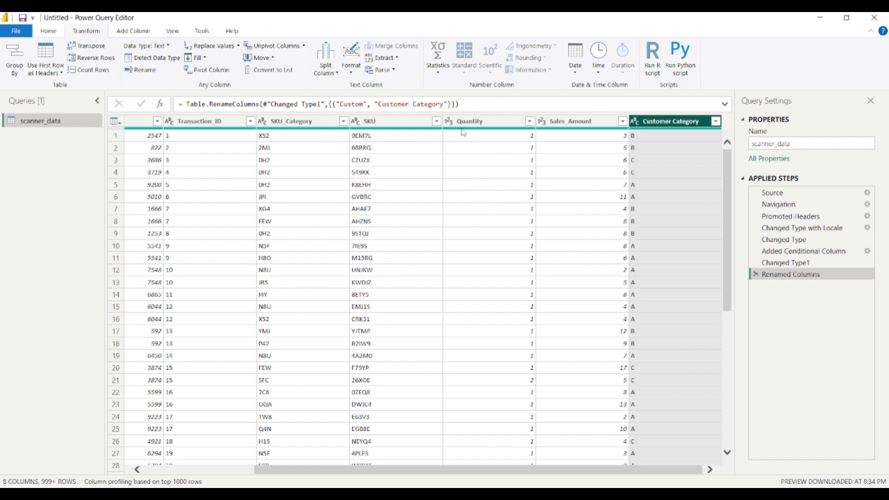
# Add a custom column named Sales Value with the formula [Quantity]*[Sales_Amount]
pyautogui.click(137, 31)
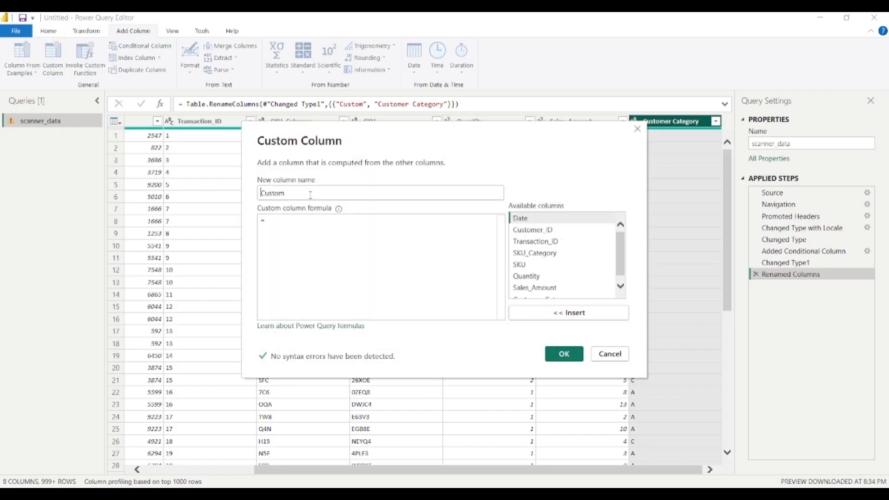
pyautogui.press('BackSpace')
pyautogui.write('Sales Val')
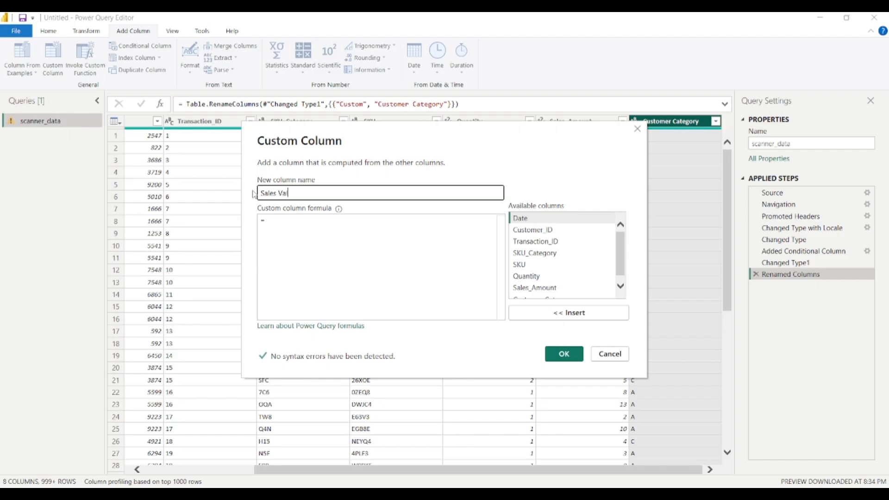
pyautogui.write('ue')
pyautogui.click(284, 219)
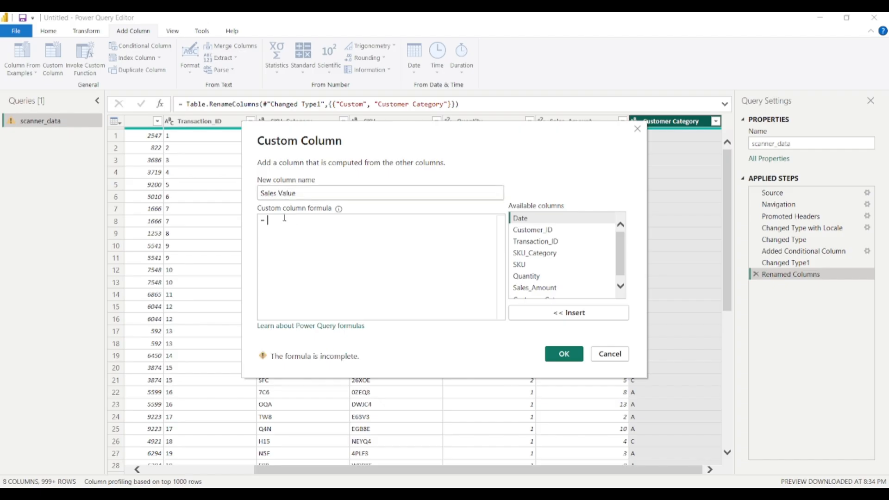
pyautogui.scroll(-1, 552, 284)
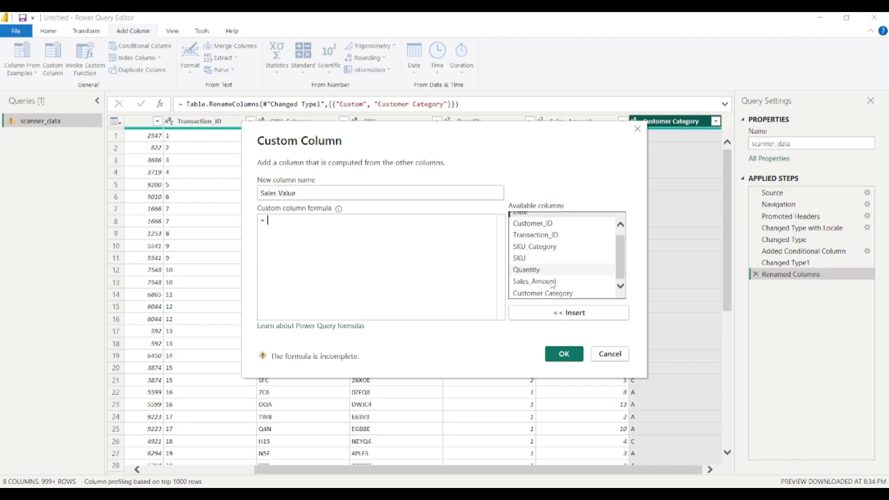
pyautogui.doubleClick(528, 272)
pyautogui.write('*')
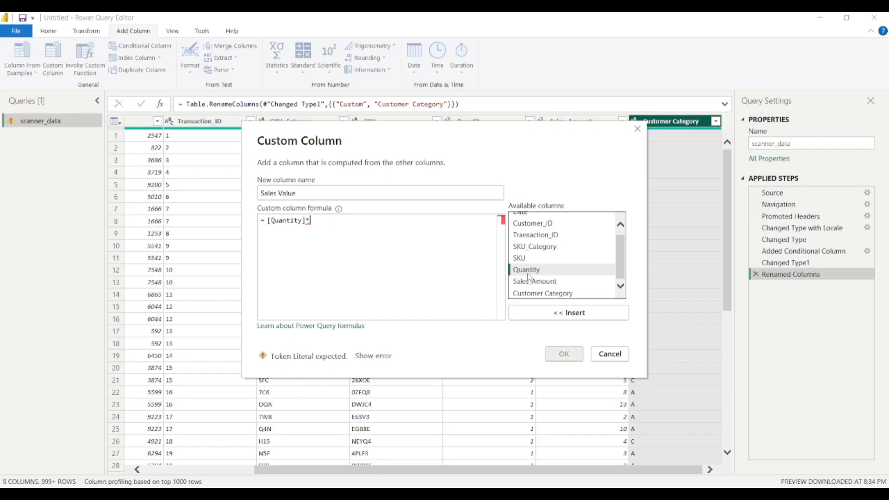
pyautogui.doubleClick(539, 283)
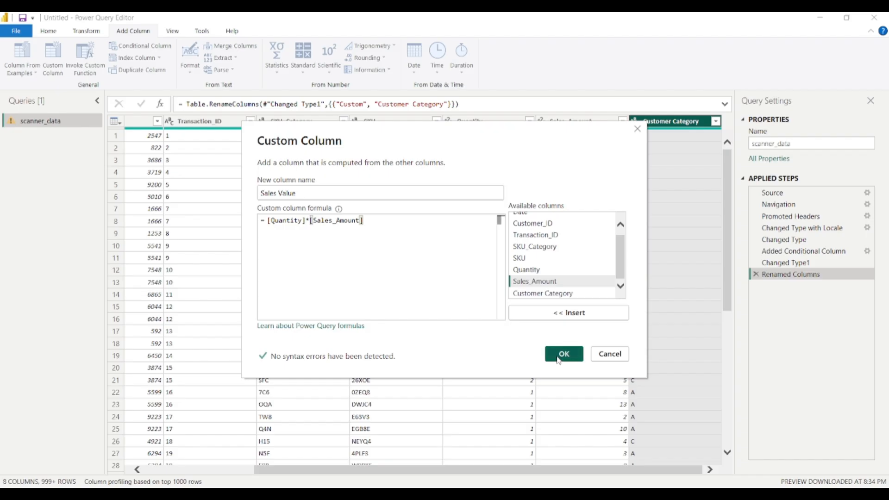
pyautogui.click(564, 353)
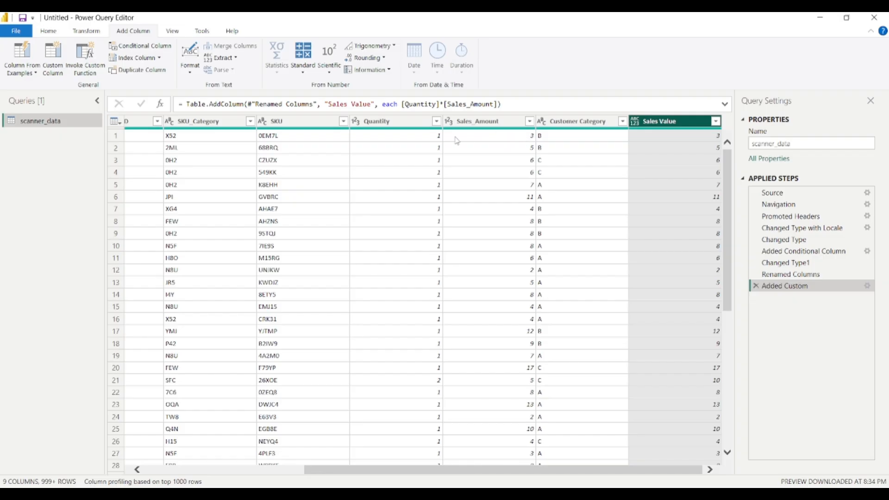
# Review the Sales Value results against Quantity and Sales_Amount across the rows
pyautogui.scroll(-20, 653, 195)
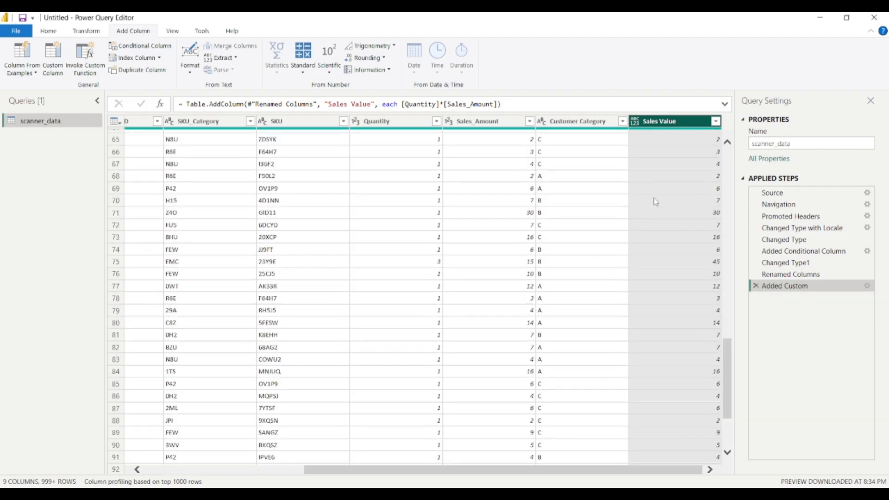
pyautogui.scroll(-3, 479, 288)
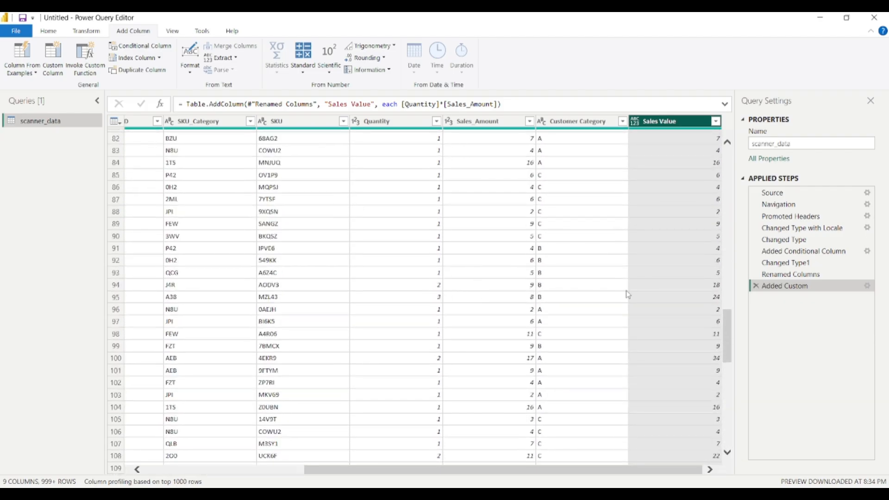
pyautogui.scroll(10, 685, 301)
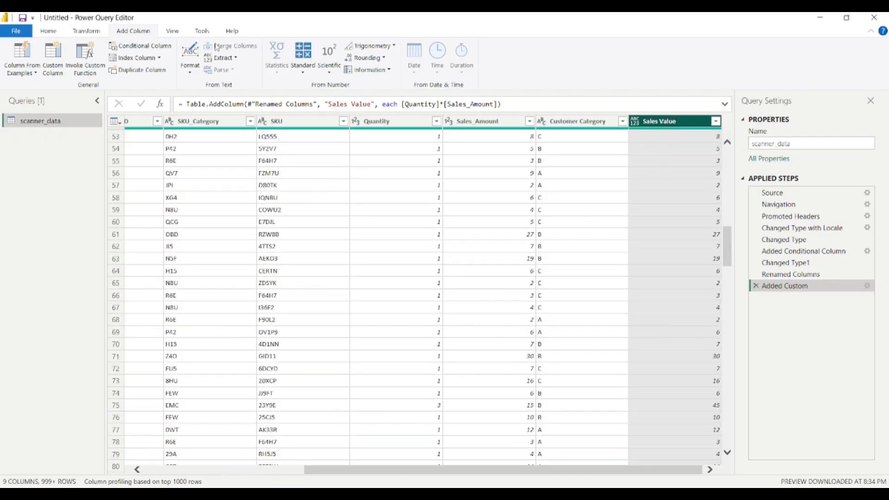
pyautogui.click(84, 32)
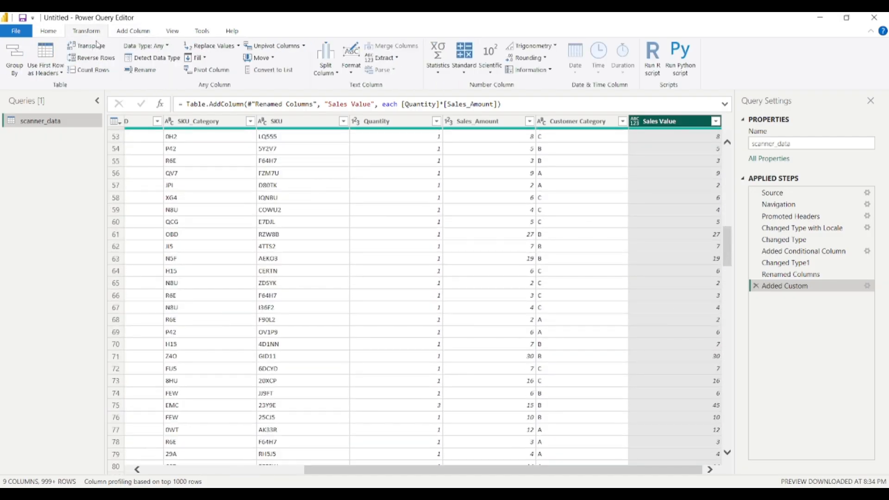
pyautogui.click(48, 32)
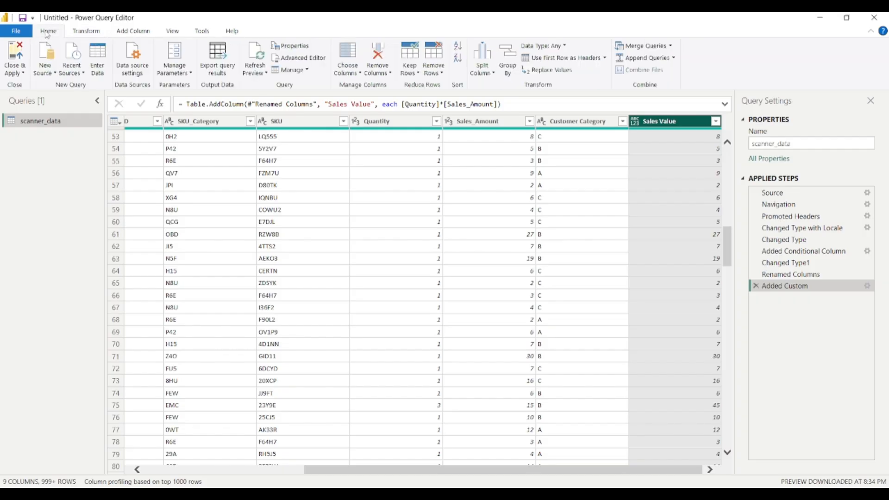
pyautogui.click(86, 31)
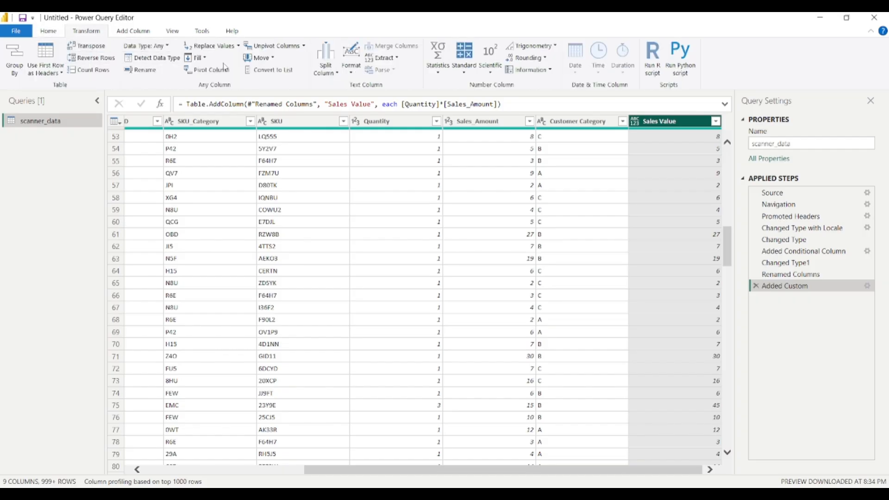
pyautogui.click(49, 34)
pyautogui.click(86, 32)
pyautogui.click(48, 32)
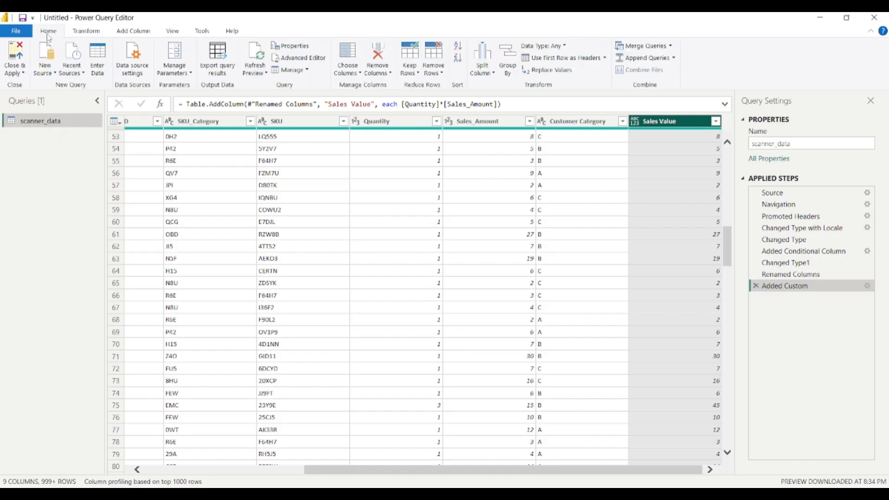
# Set the Sales Value column's data type to Whole Number, then close the query editor and apply the changes
pyautogui.click(85, 36)
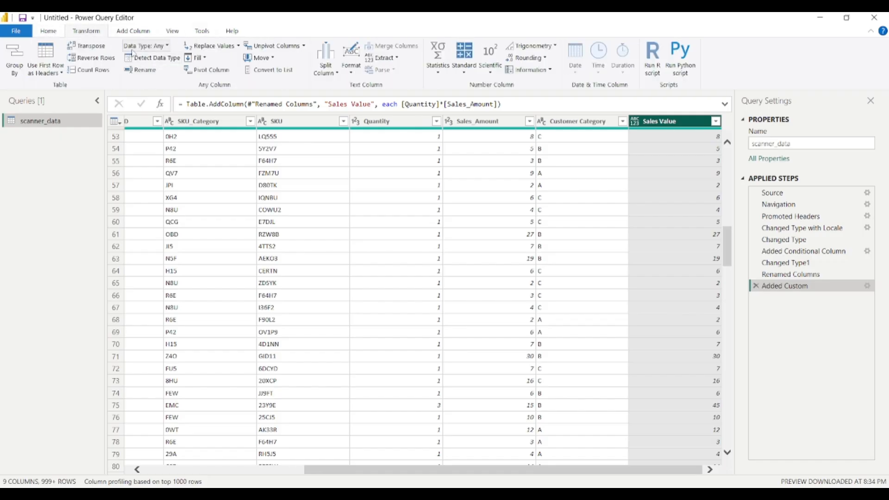
pyautogui.click(145, 45)
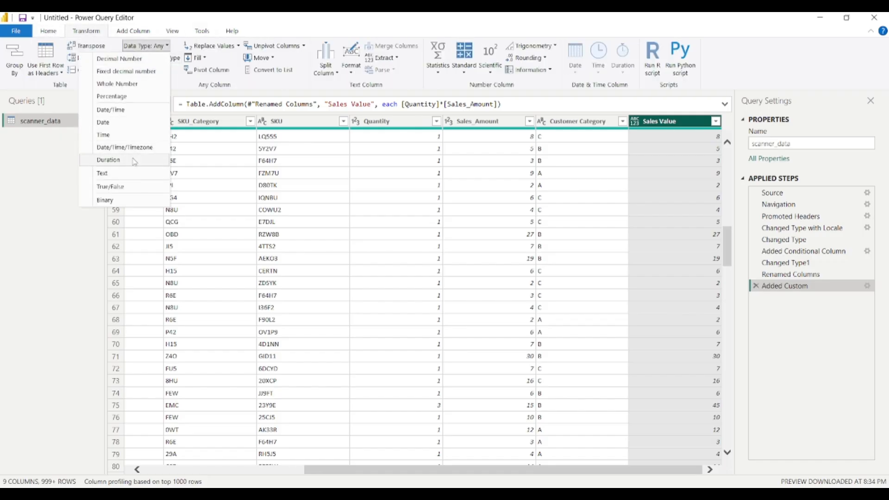
pyautogui.click(48, 31)
pyautogui.click(22, 74)
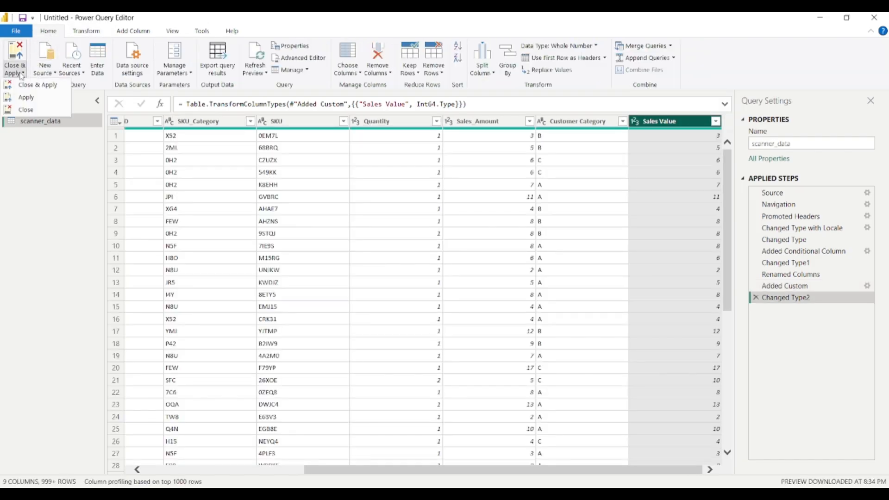
pyautogui.click(28, 86)
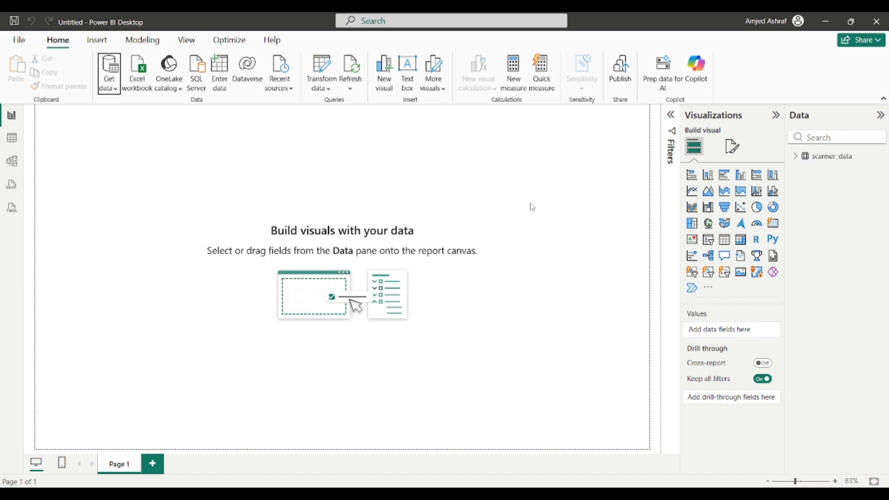
# Rename the scanner_data table as Fact_Sales in the data model
pyautogui.click(882, 158)
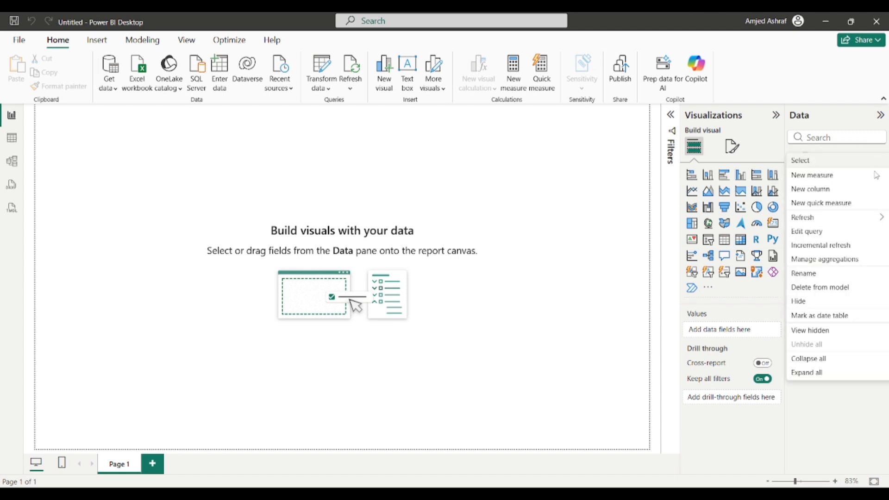
pyautogui.click(812, 275)
pyautogui.press('BackSpace')
pyautogui.write('F')
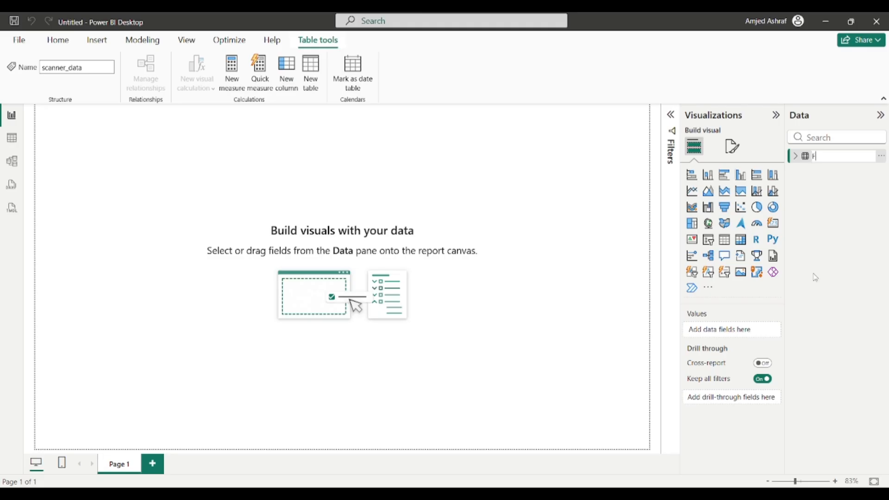
pyautogui.write('act_Sales')
pyautogui.press('Return')
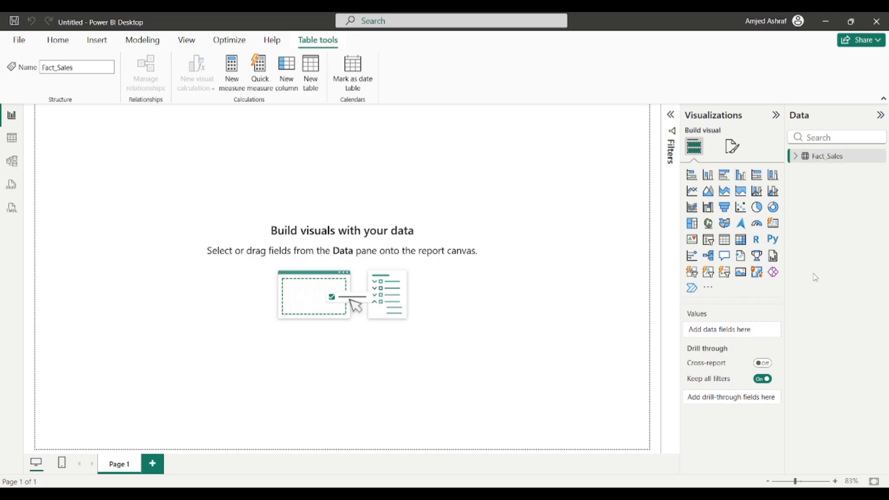
pyautogui.click(545, 181)
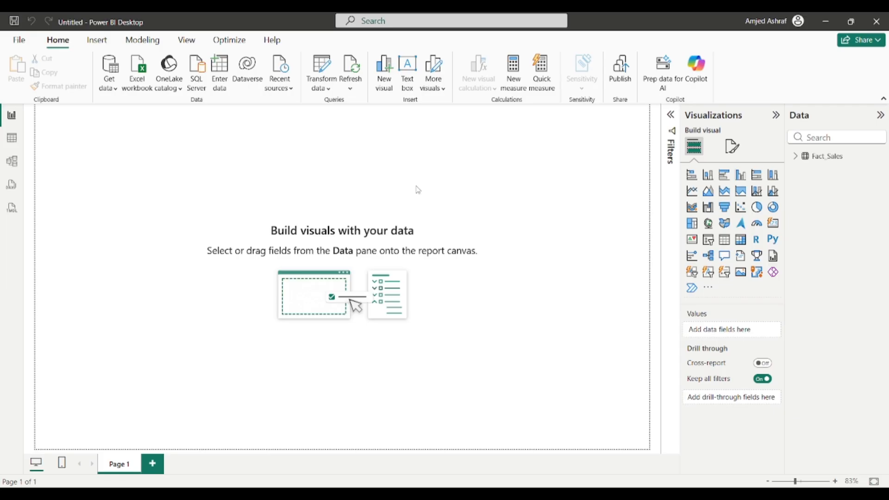
pyautogui.click(782, 23)
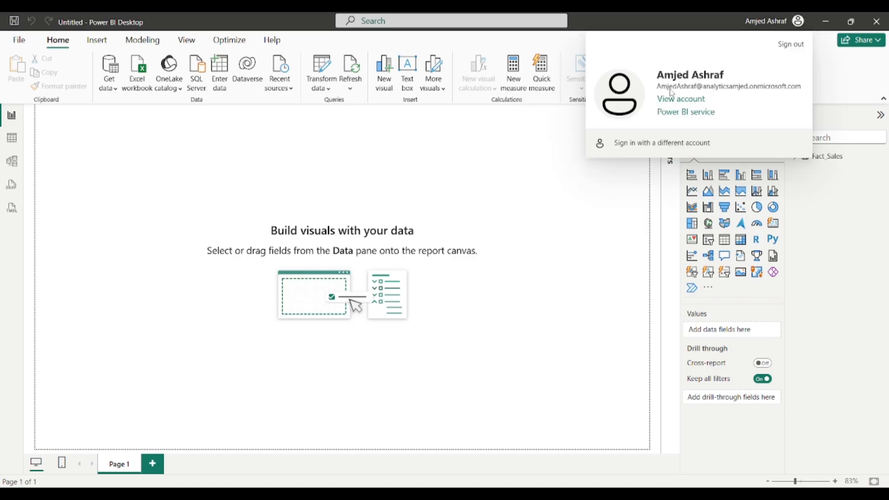
pyautogui.click(397, 168)
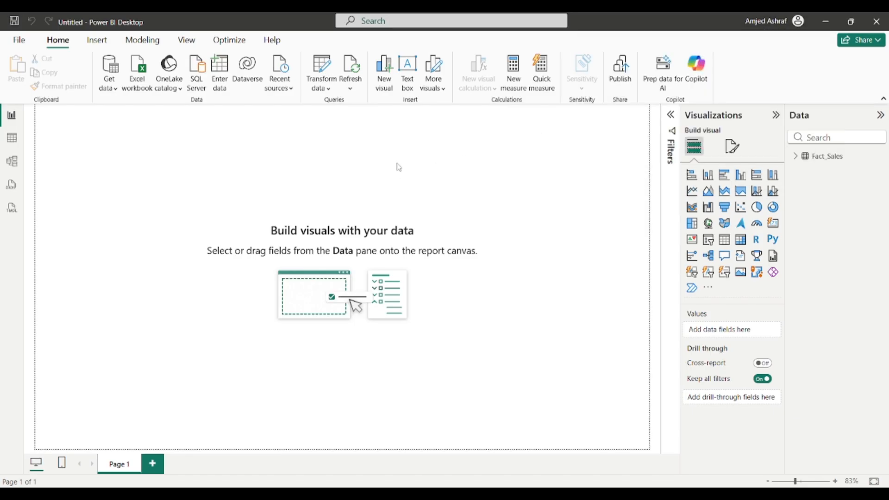